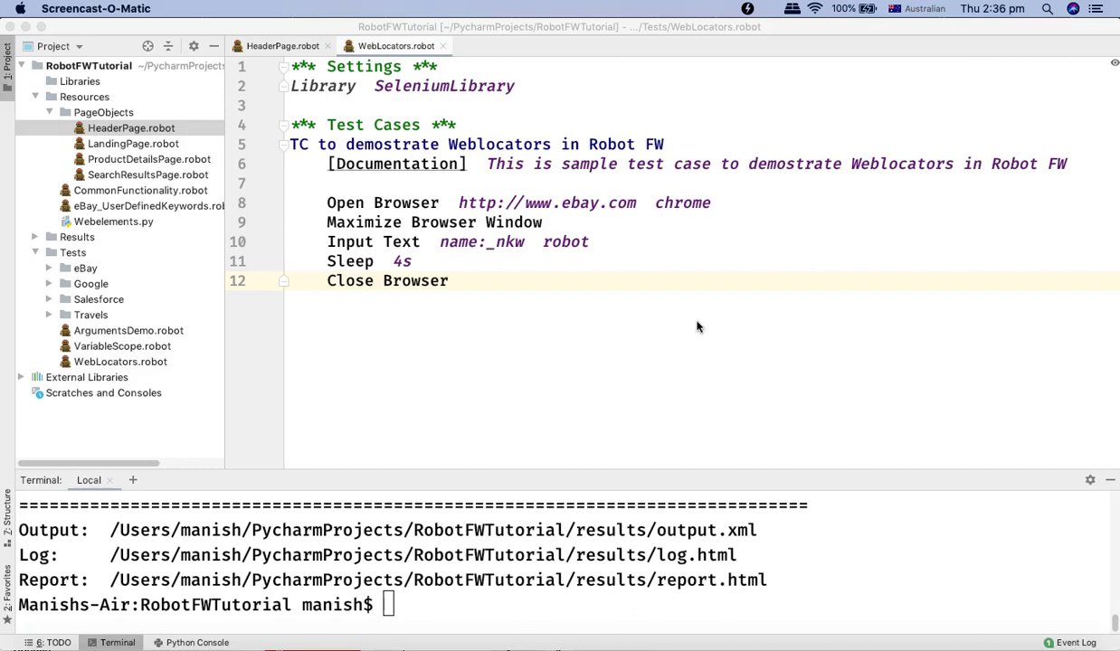
- Bring the PyCharm editor with the WebLocators.robot eBay test case to the front
left_click(583, 355)
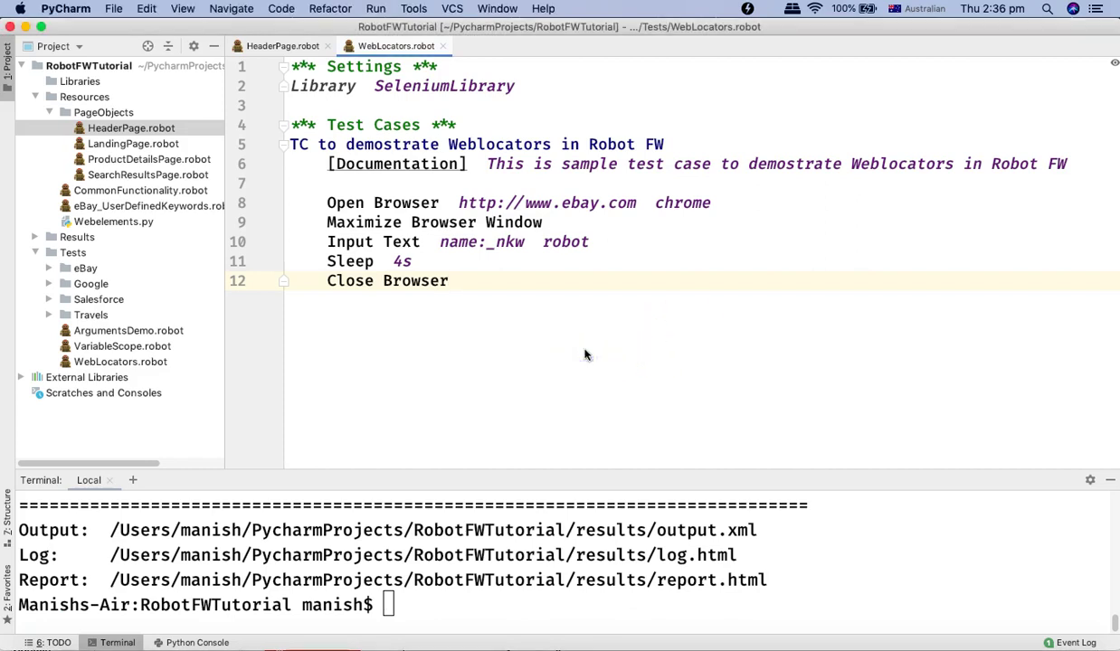
- Bring Chrome forward and switch from the locators slide tab to the eBay home page tab
left_click(825, 646)
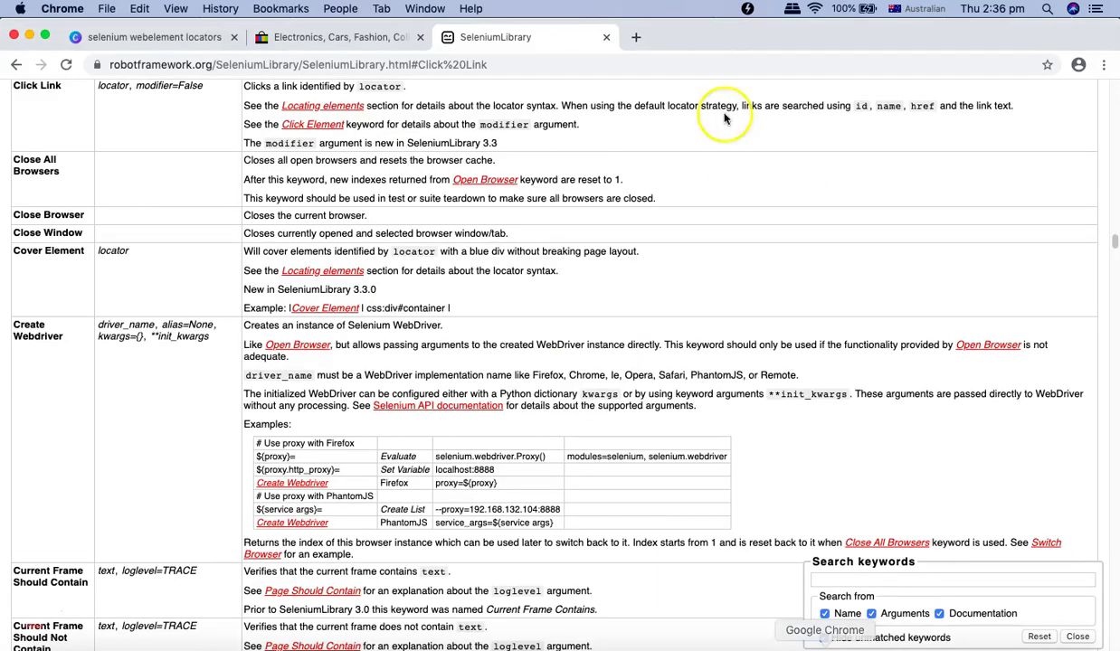
left_click(159, 38)
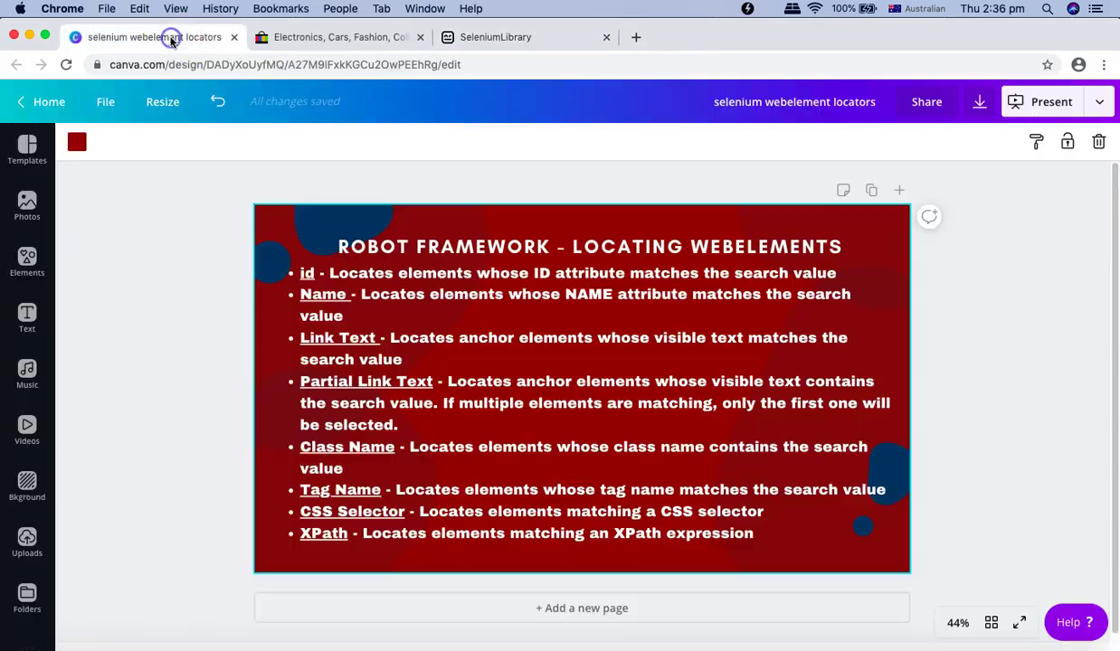
left_click(322, 37)
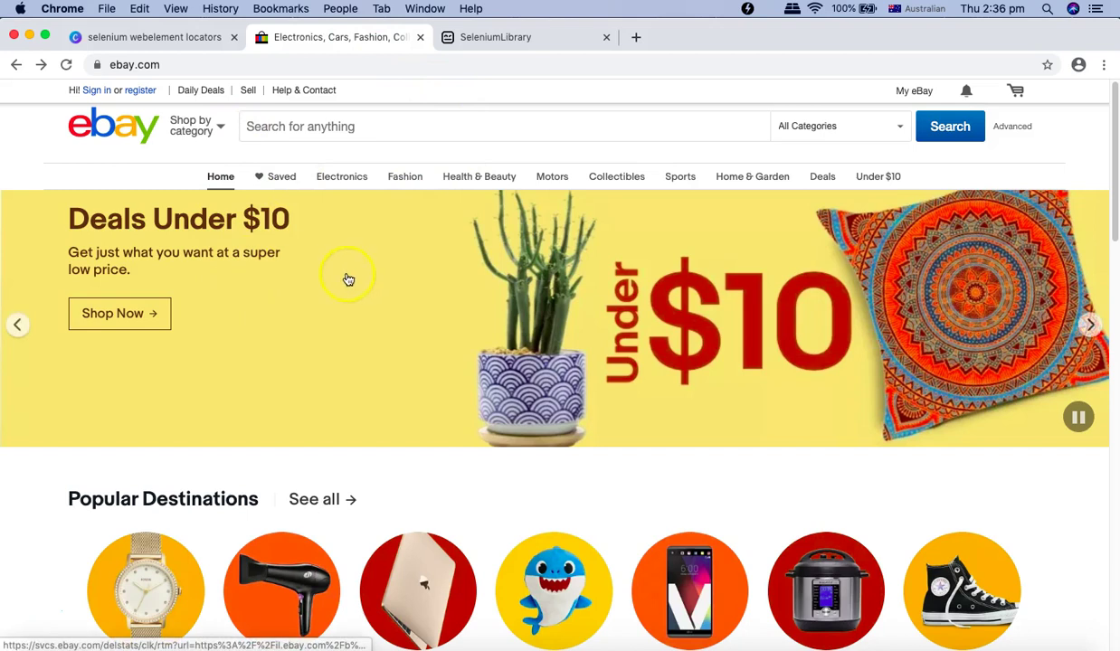
- Focus the eBay search box, opening and dismissing its right-click menu without inspecting
left_click(289, 129)
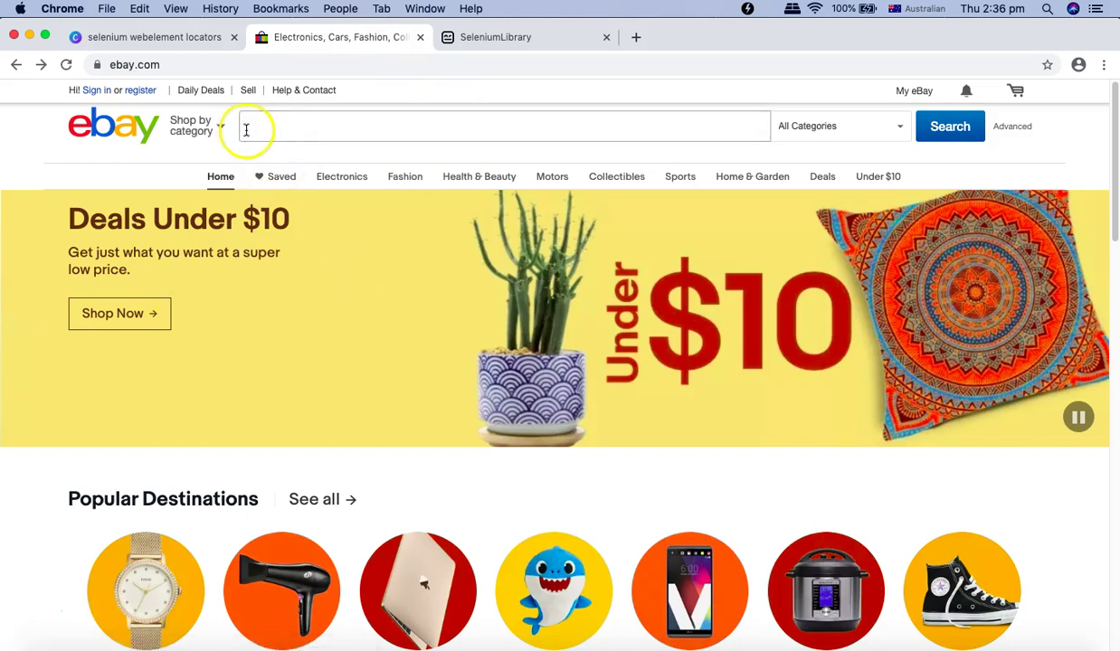
right_click(265, 128)
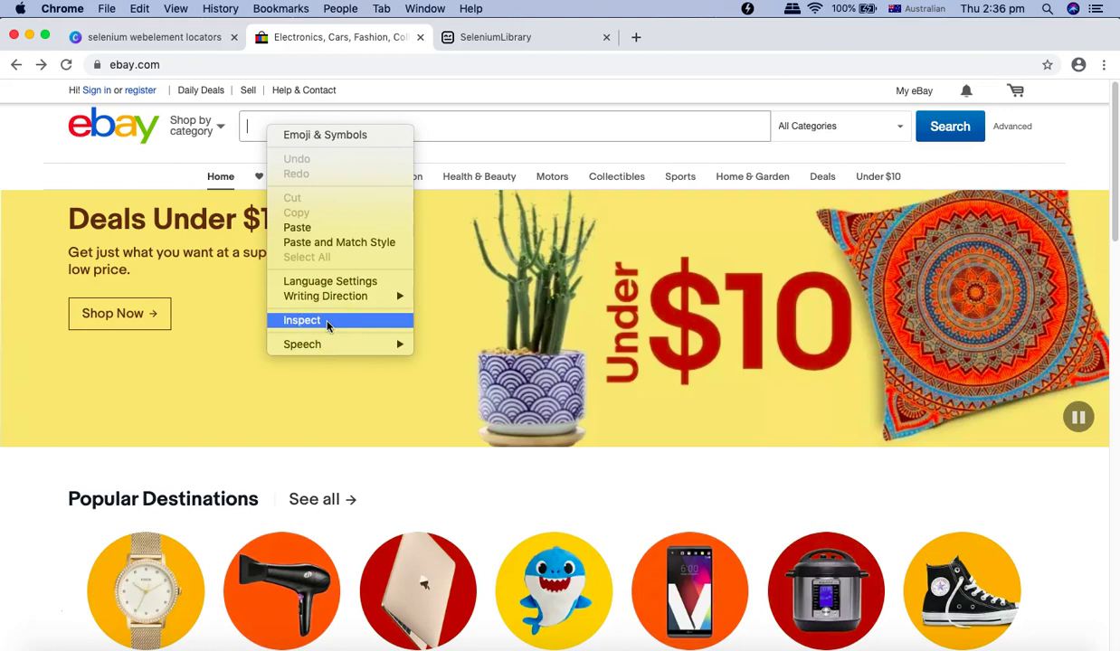
left_click(1050, 172)
left_click(309, 232)
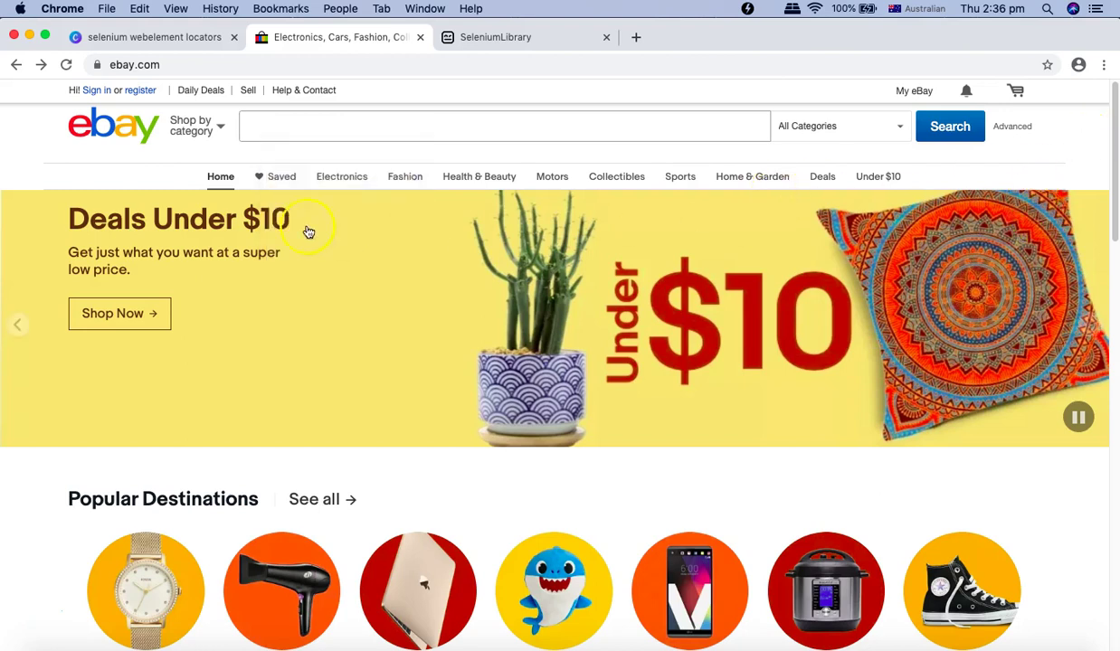
left_click(281, 125)
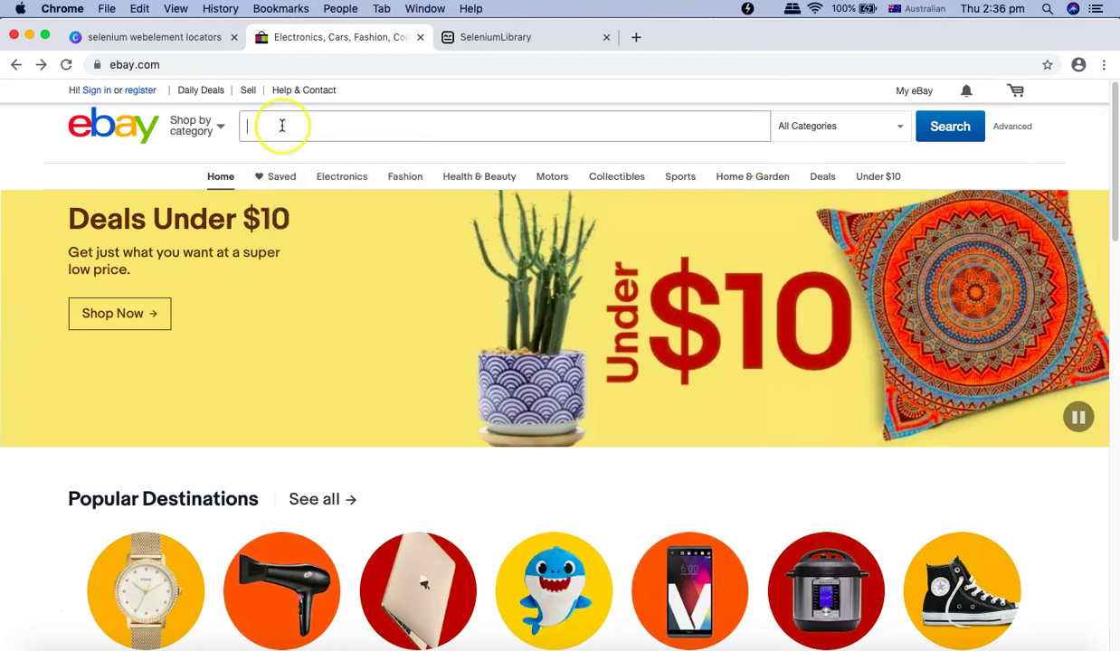
- Go to Chrome's Extensions page via More Tools, then open the Chrome Web Store from its menu
left_click(1105, 67)
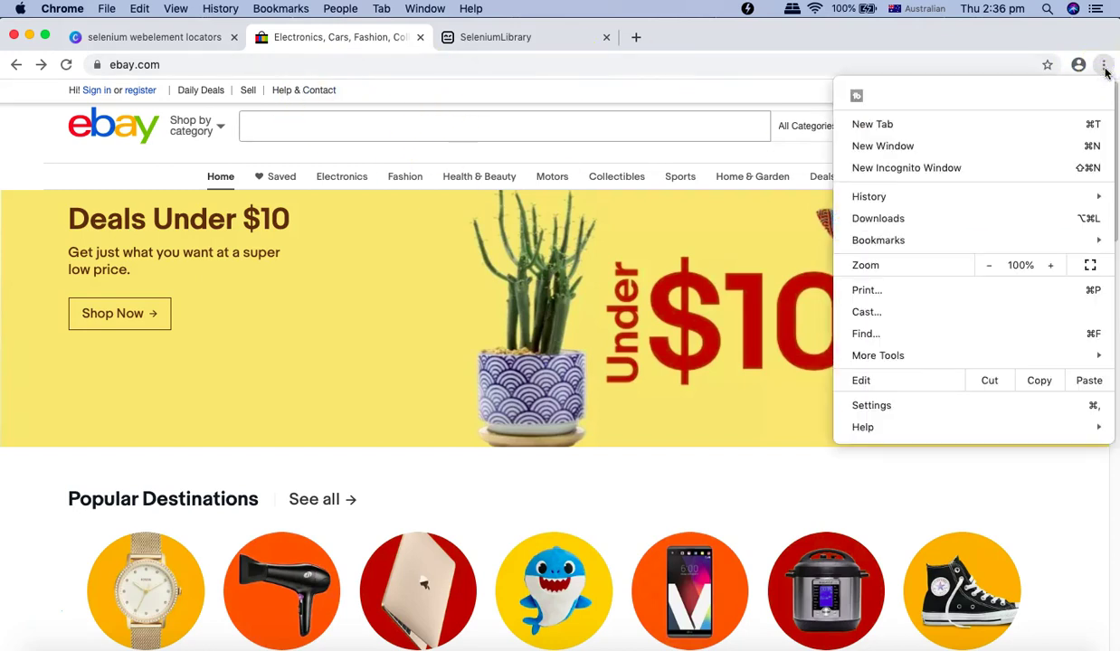
left_click(1106, 66)
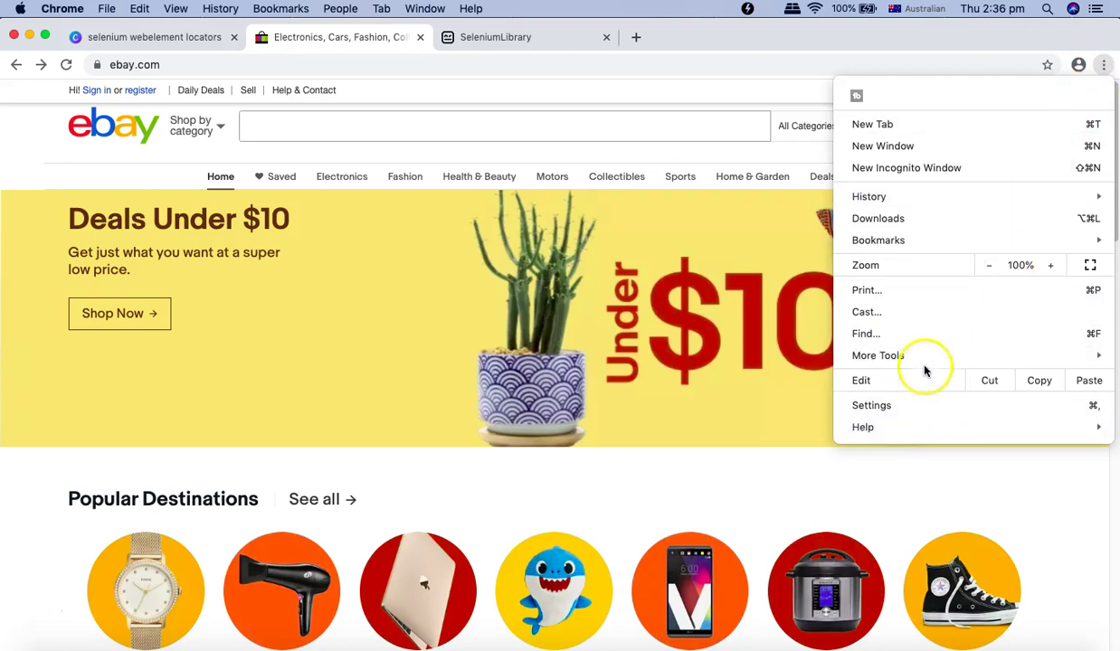
mouse_move(923, 357)
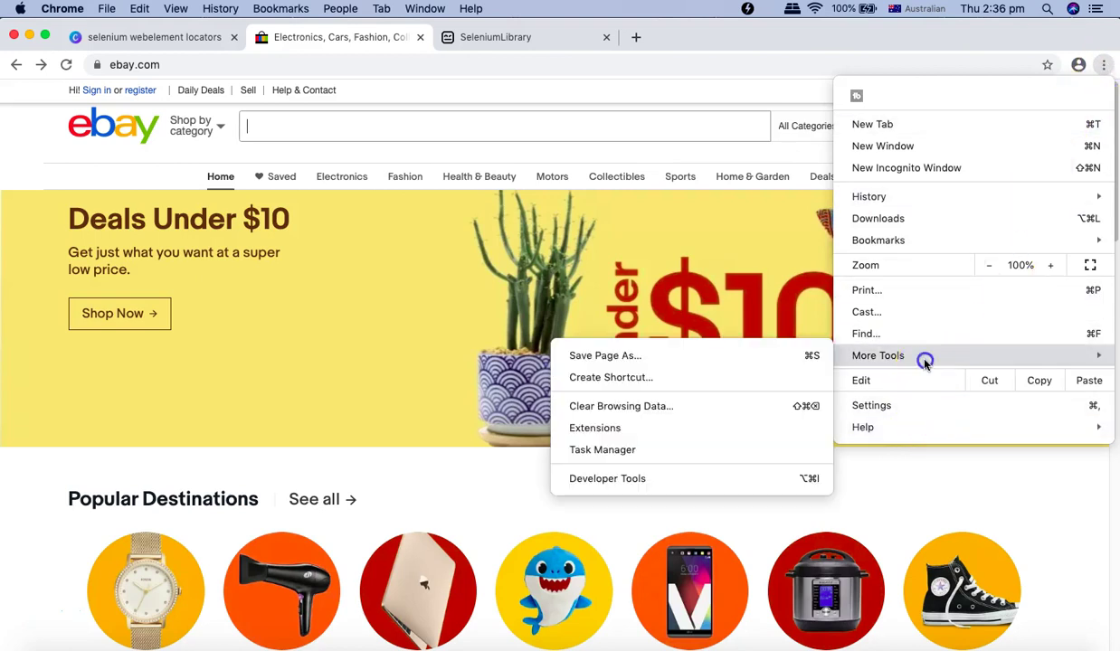
left_click(621, 432)
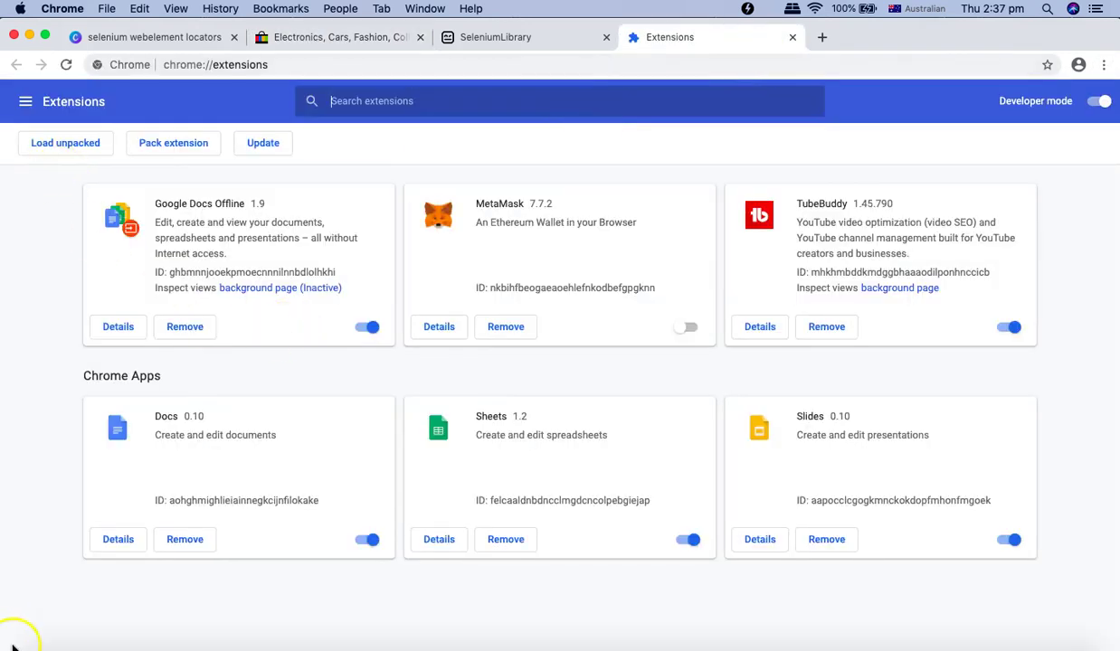
left_click(26, 101)
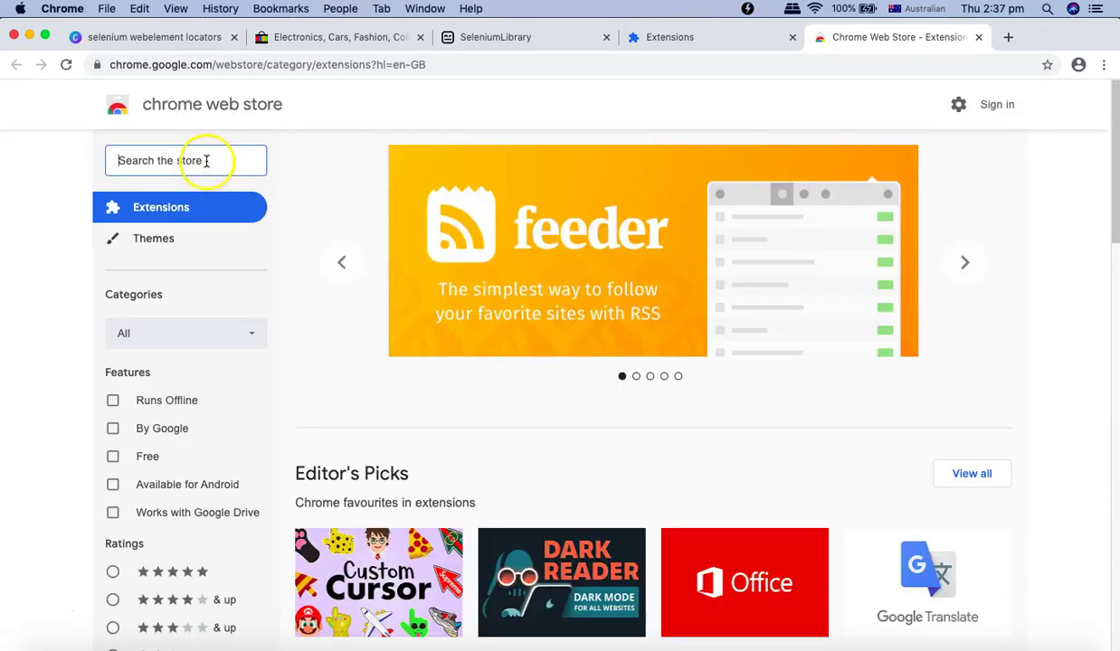
- Search the Chrome Web Store for 'xpath' extensions
left_click(206, 161)
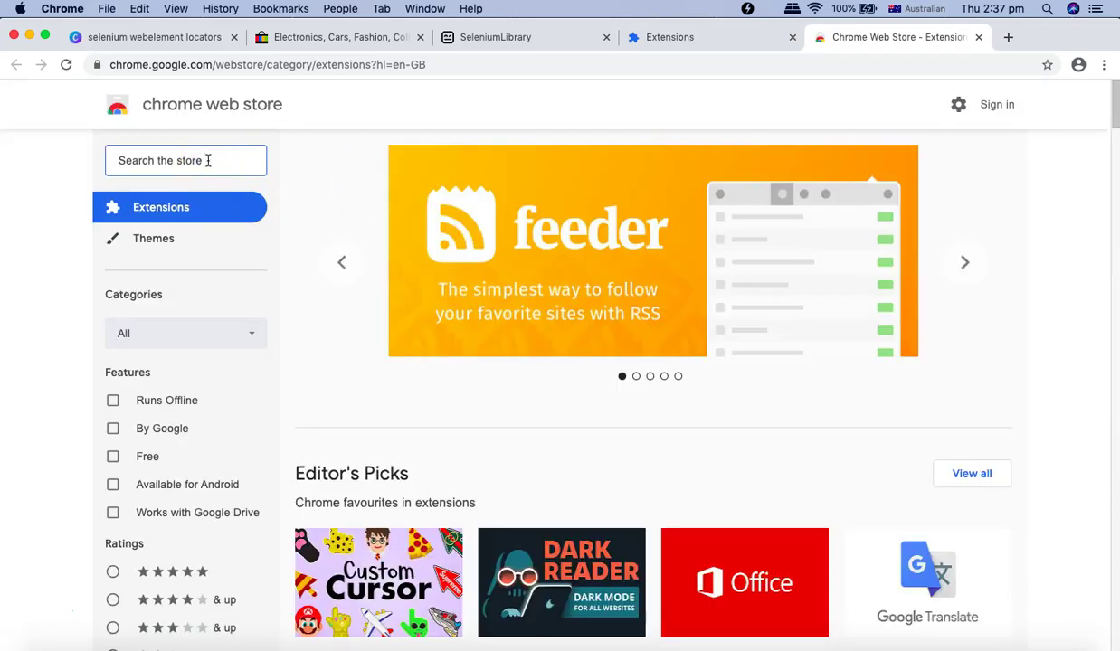
type("xpath")
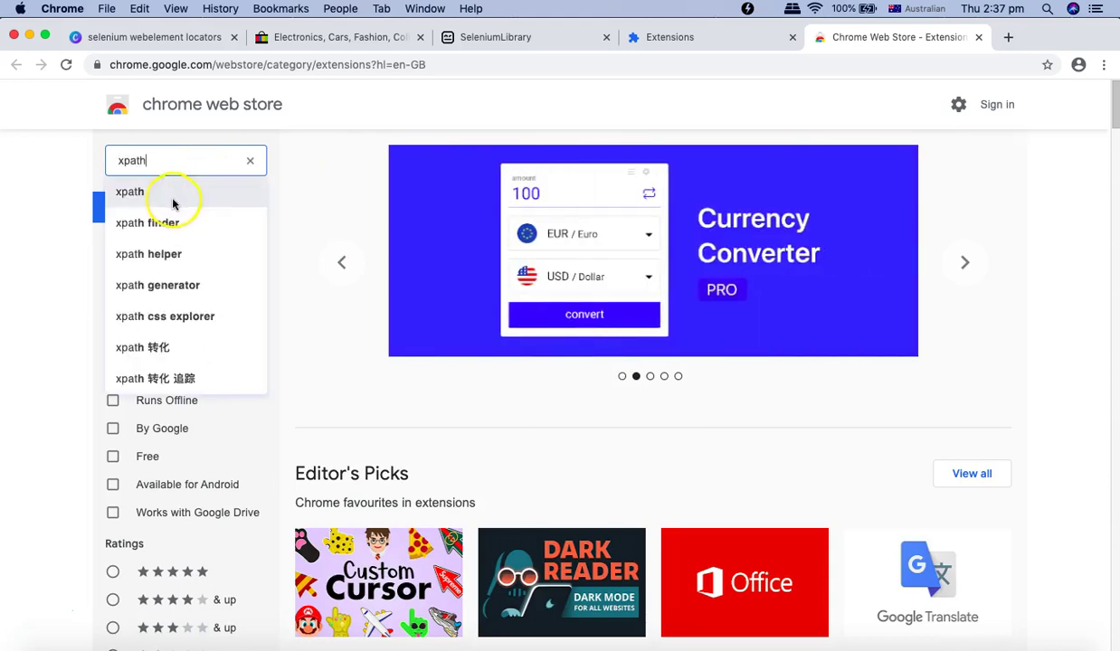
left_click(173, 203)
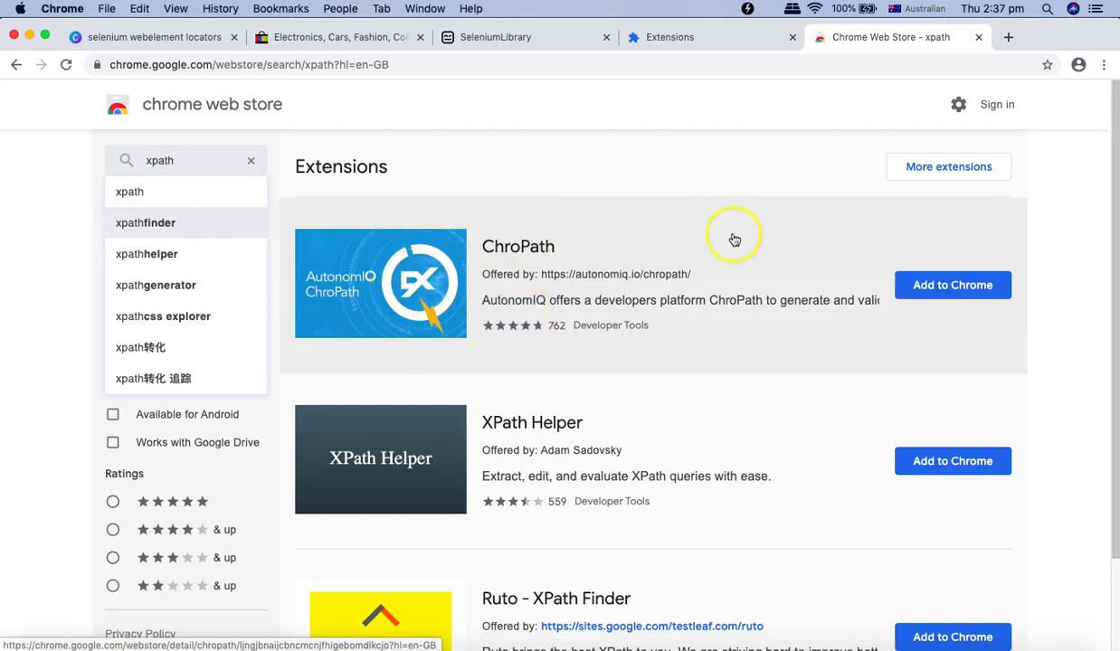
- Add the ChroPath extension to Chrome and close the added notification
left_click(938, 287)
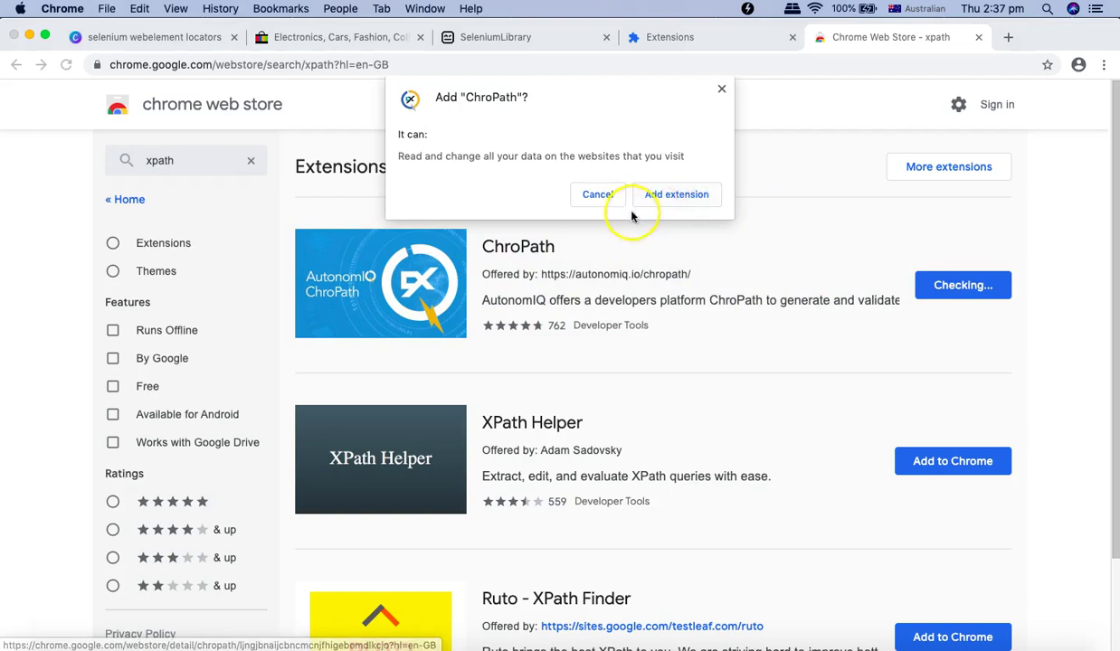
left_click(695, 198)
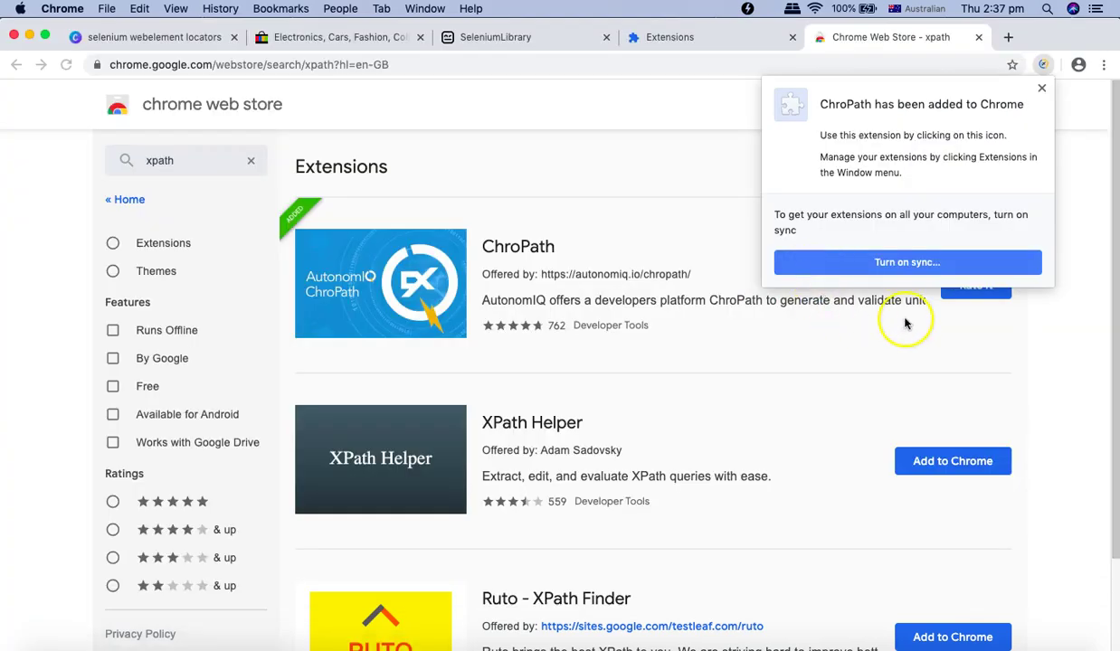
left_click(1041, 90)
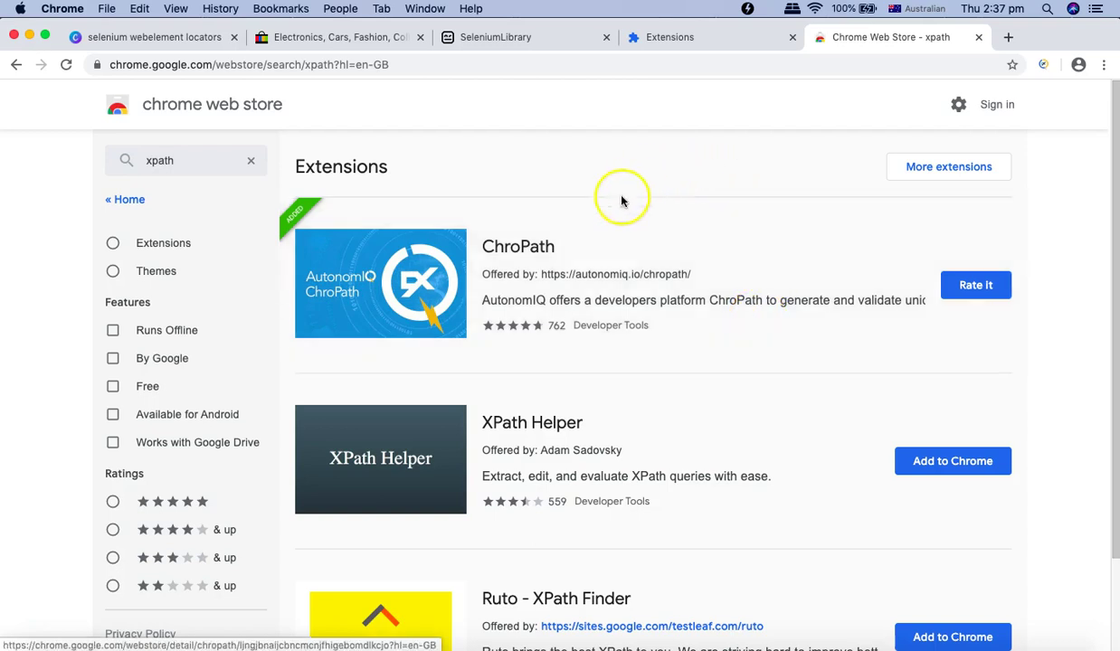
- Replace the 'xpath' search text with 'eskry' and run the search
scroll(772, 342, "down", 1)
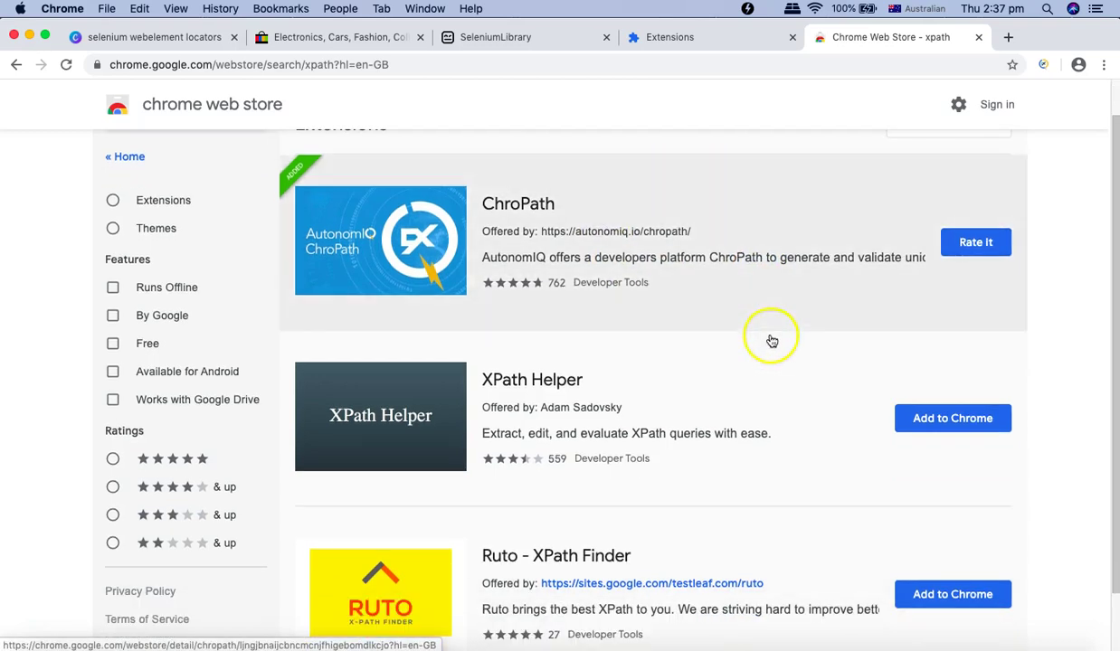
scroll(568, 402, "down", 2)
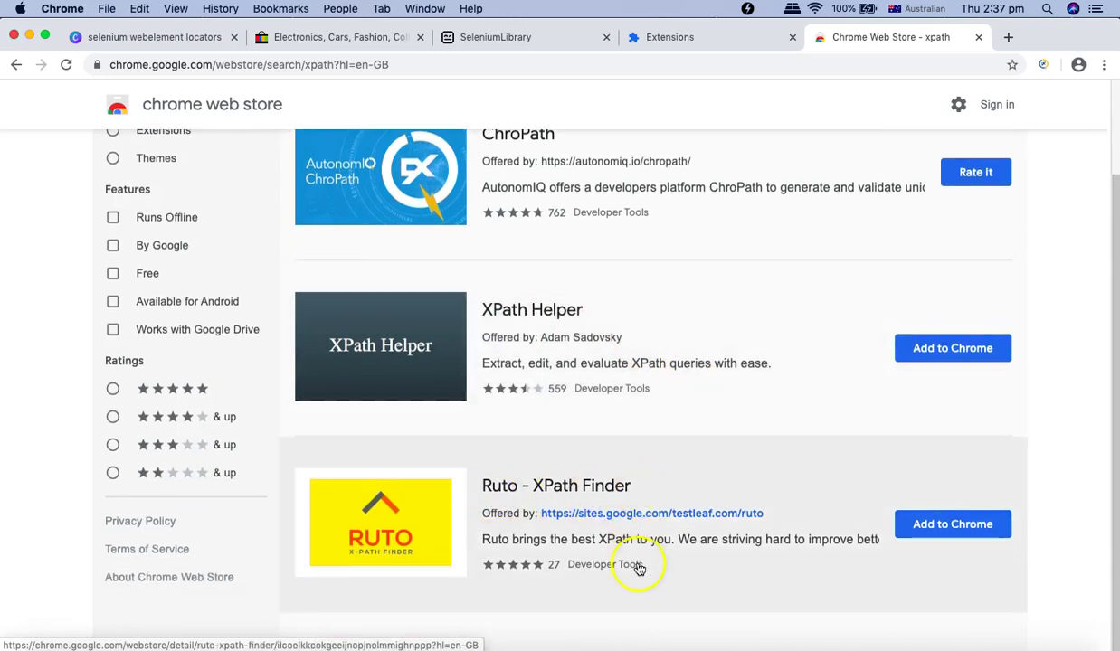
scroll(645, 455, "up", 1)
scroll(649, 451, "up", 3)
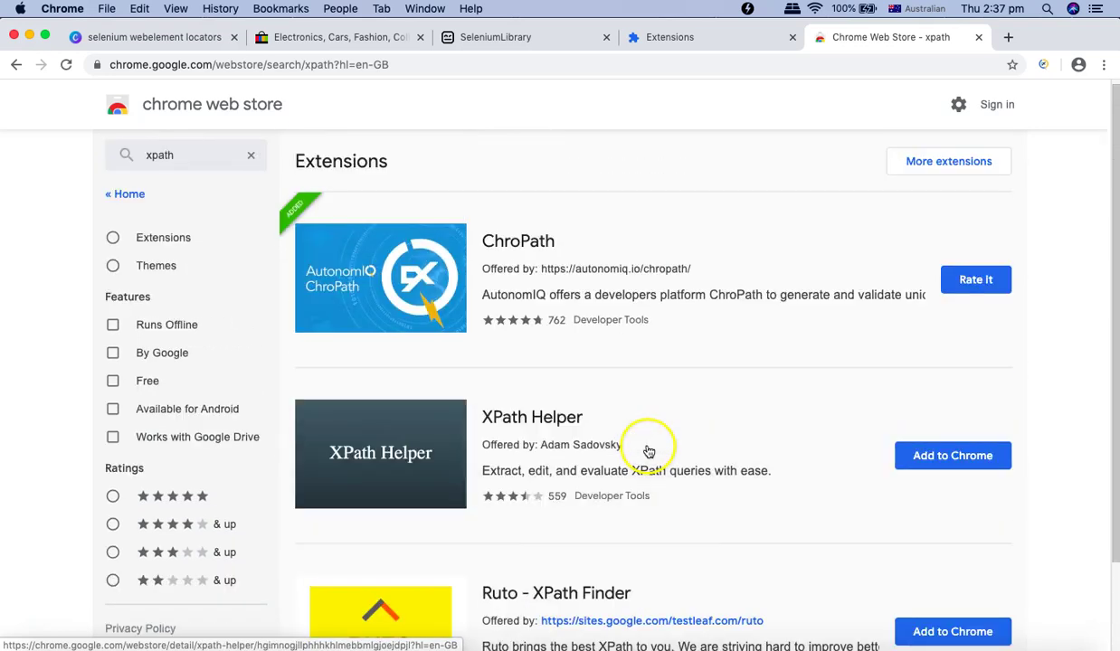
left_click_drag(205, 158, 111, 147)
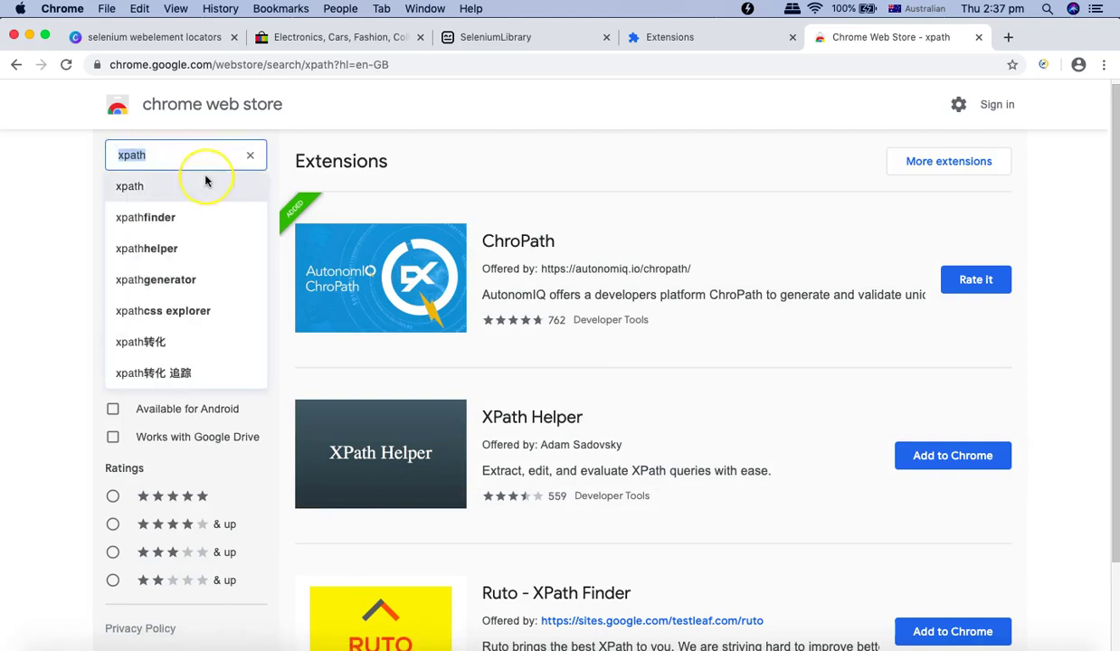
type("es")
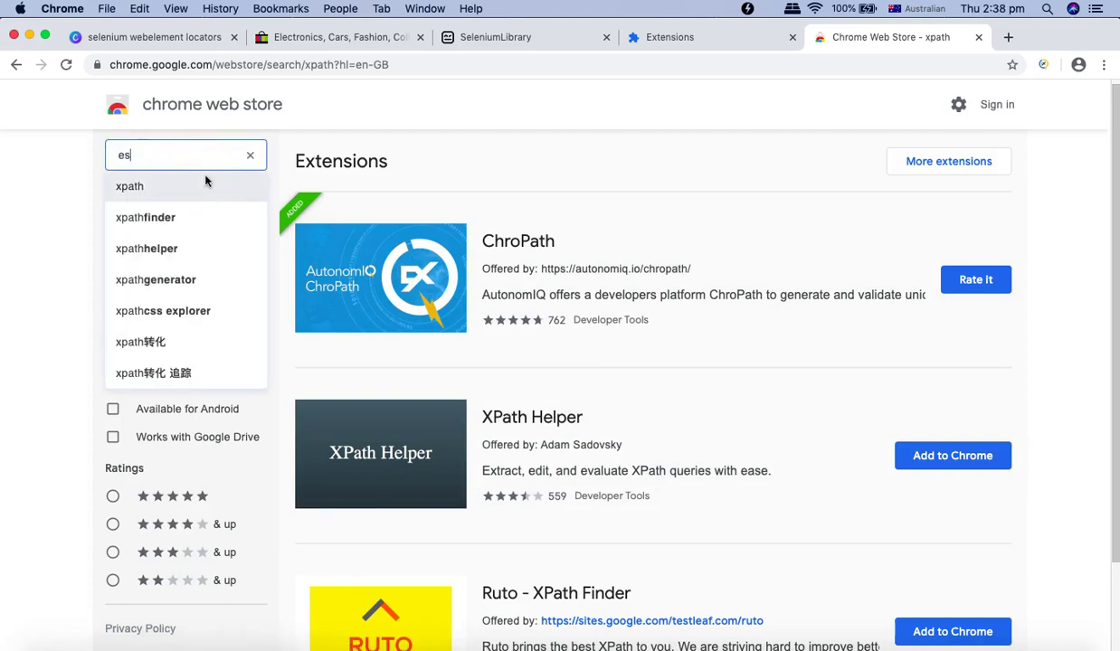
type("kry")
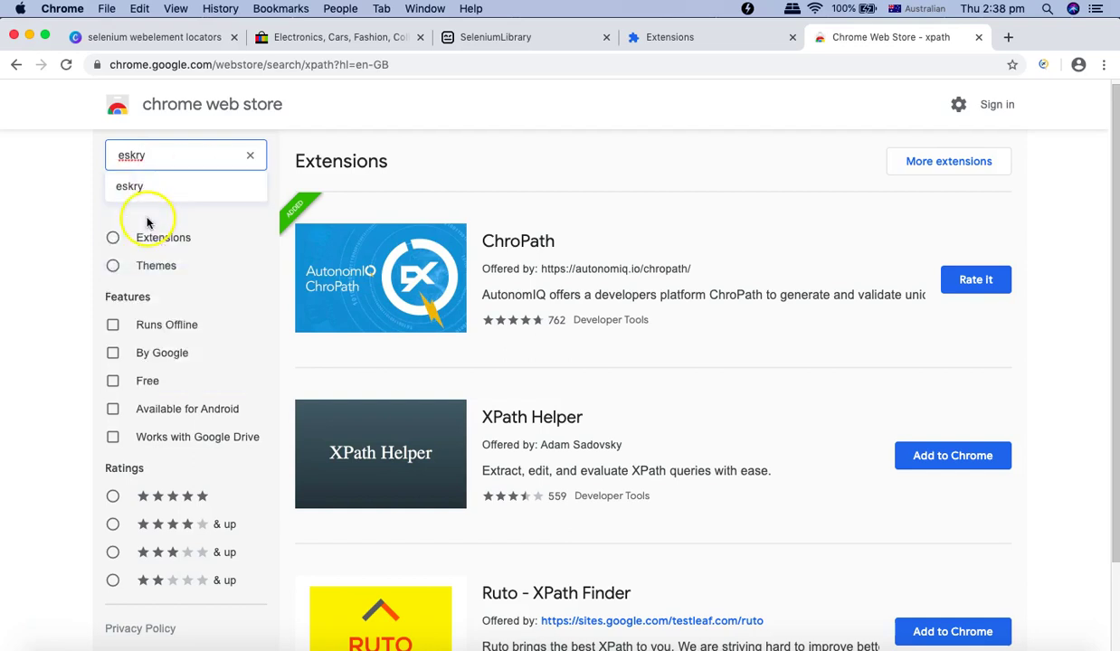
left_click(154, 183)
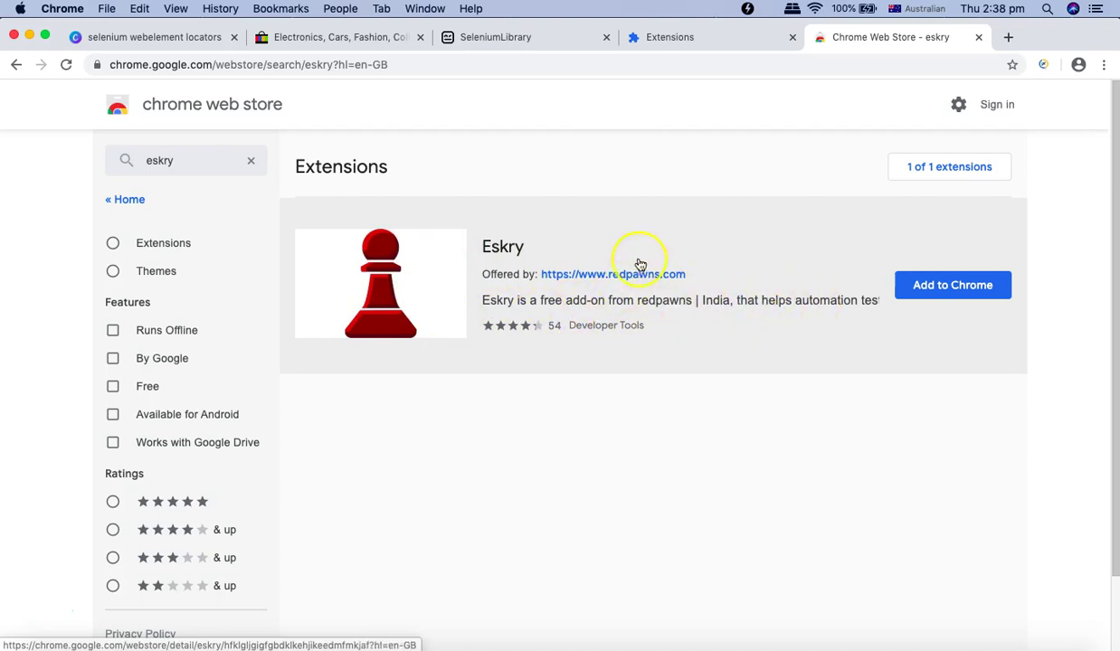
- Open the Eskry extension's detail page and expand its full description
left_click(850, 303)
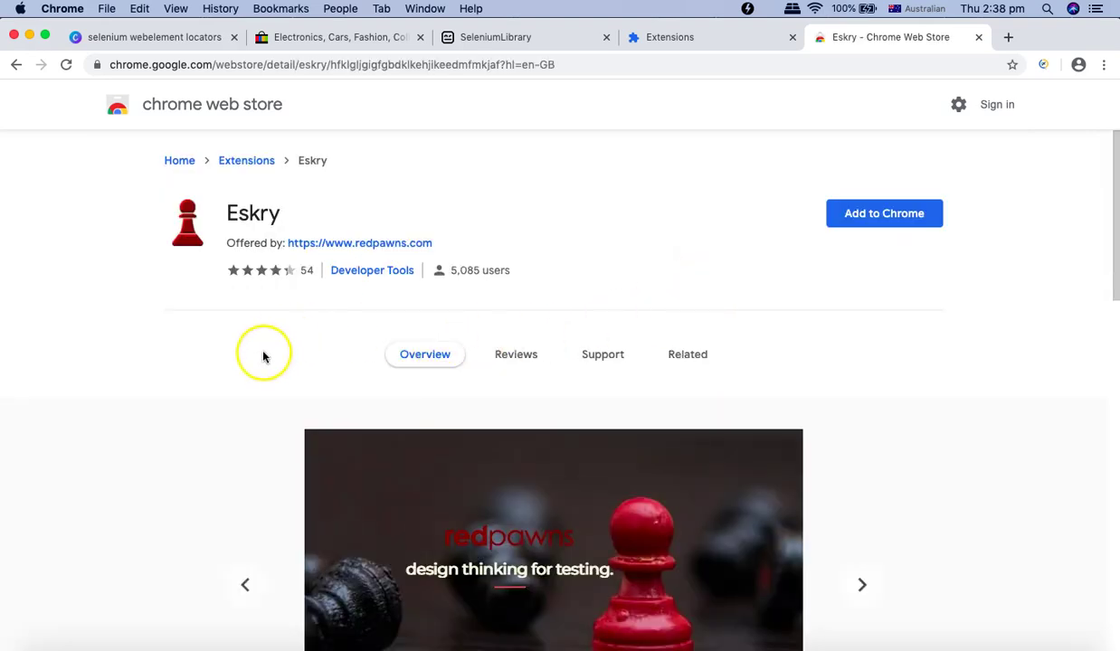
scroll(267, 356, "down", 5)
scroll(513, 357, "down", 5)
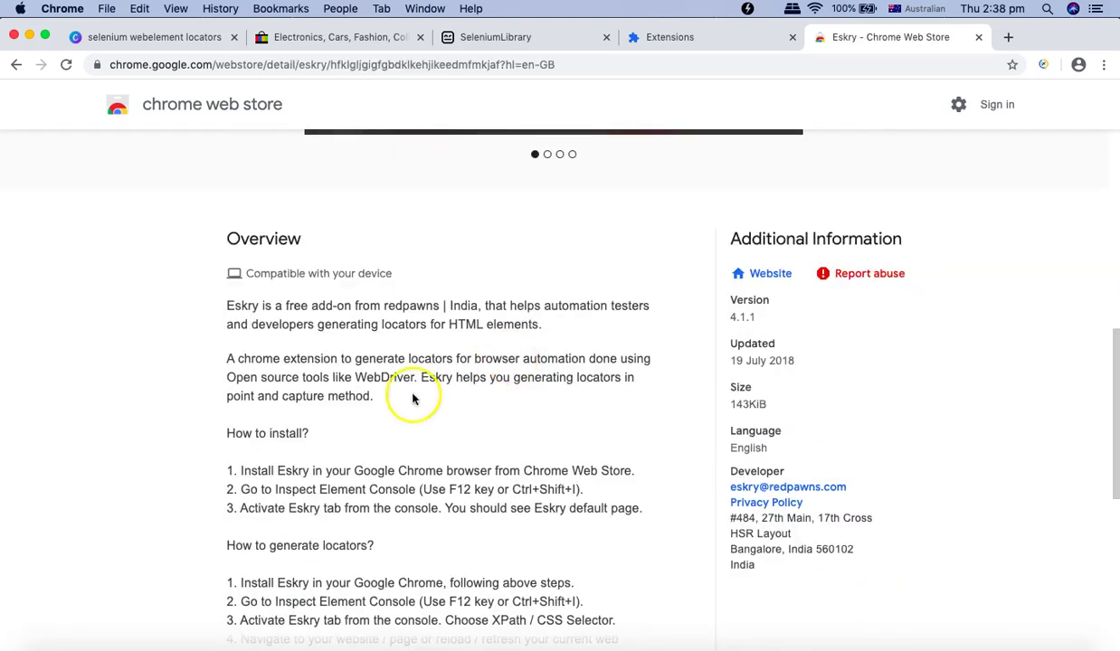
scroll(285, 500, "down", 3)
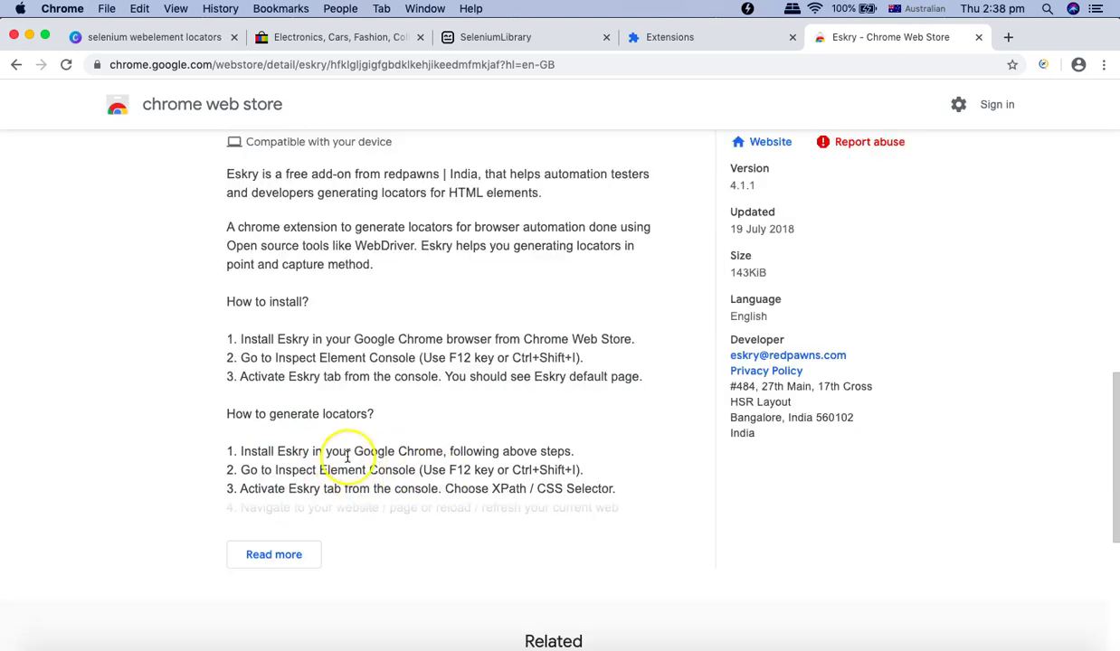
left_click(285, 556)
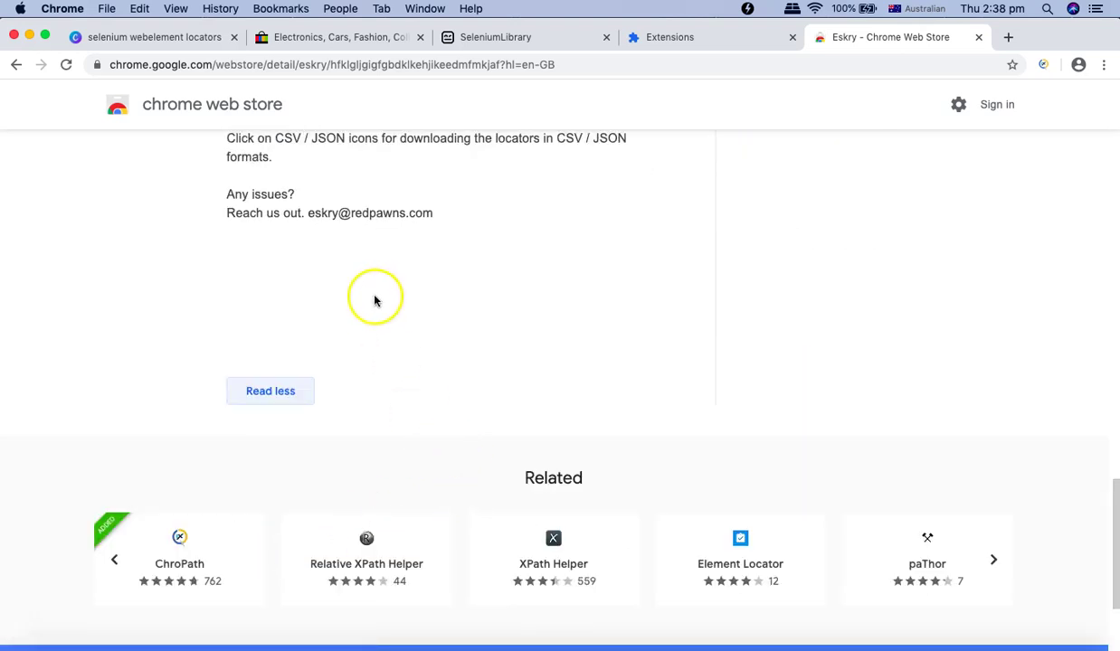
- Highlight the install steps, including Choose XPath / CSS Selector, then return to the top
scroll(398, 362, "up", 10)
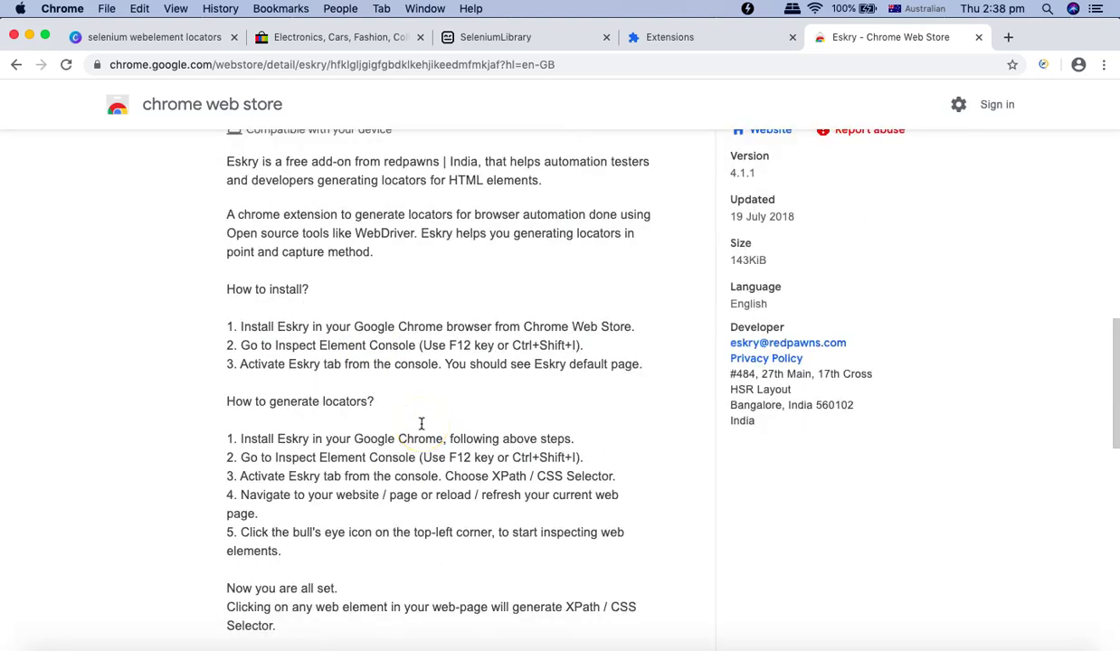
left_click(247, 439)
left_click_drag(247, 439, 321, 494)
left_click(444, 477)
left_click_drag(444, 477, 613, 480)
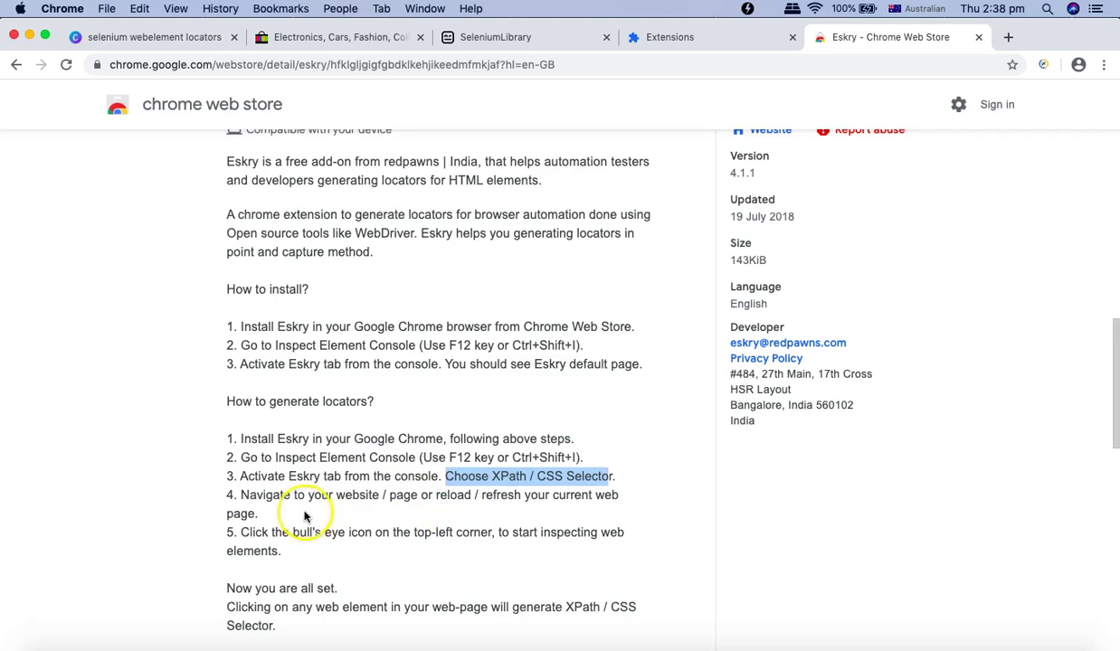
left_click(450, 490)
left_click_drag(447, 477, 452, 508)
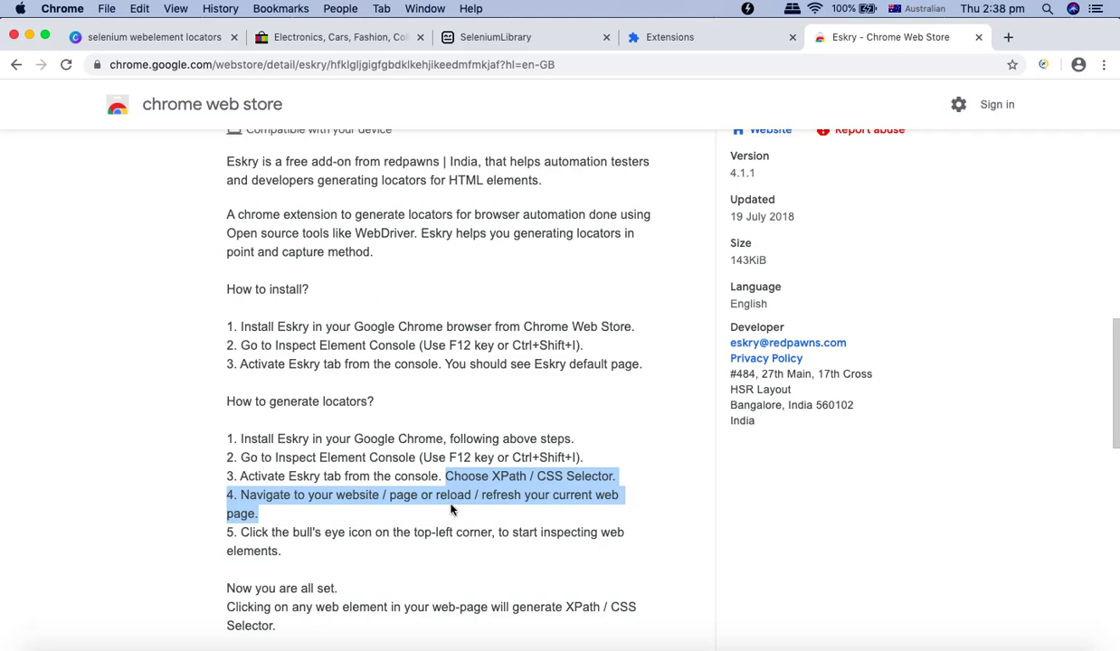
left_click_drag(412, 543, 394, 476)
left_click(458, 482)
scroll(461, 476, "up", 15)
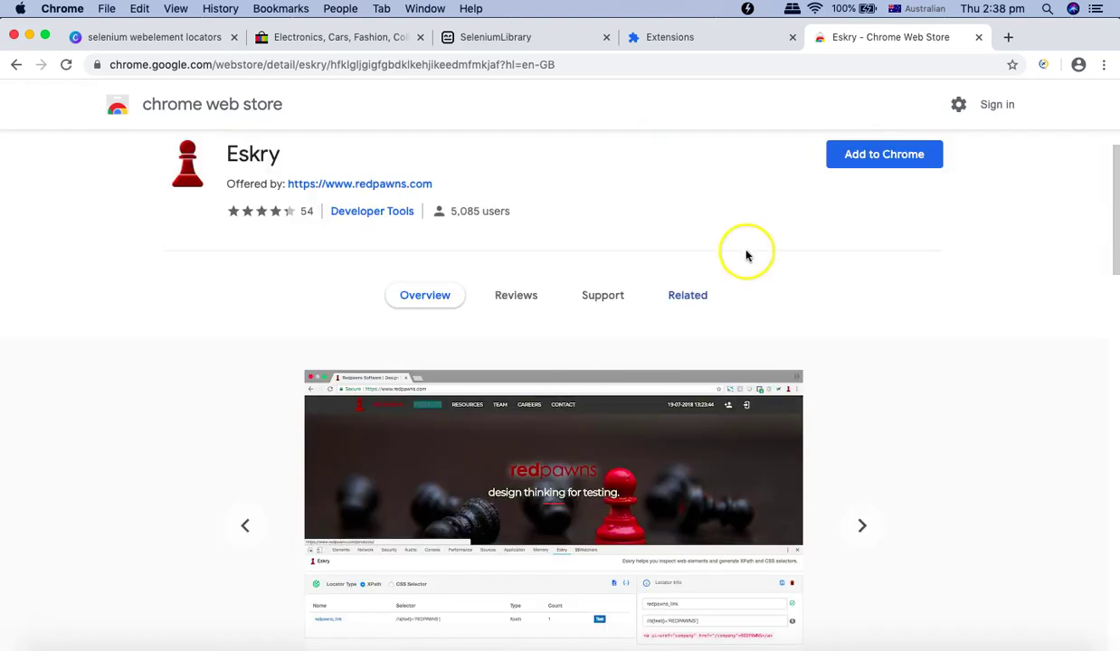
scroll(747, 268, "up", 1)
- Add Eskry to Chrome, confirm Add extension, and close the added notice
left_click(909, 216)
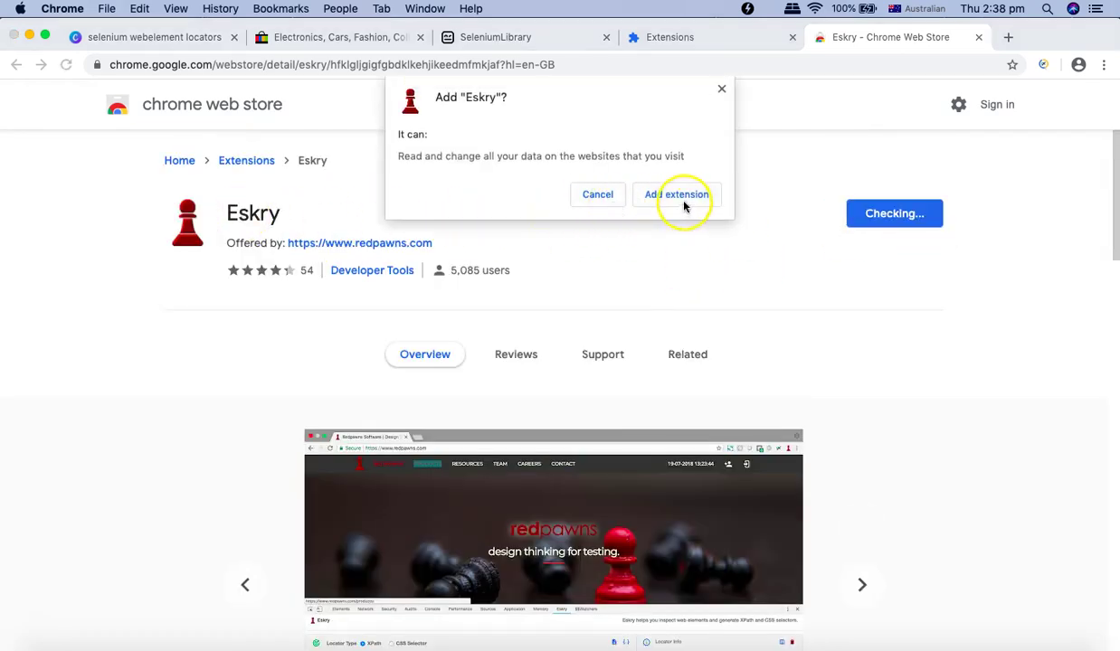
left_click(684, 203)
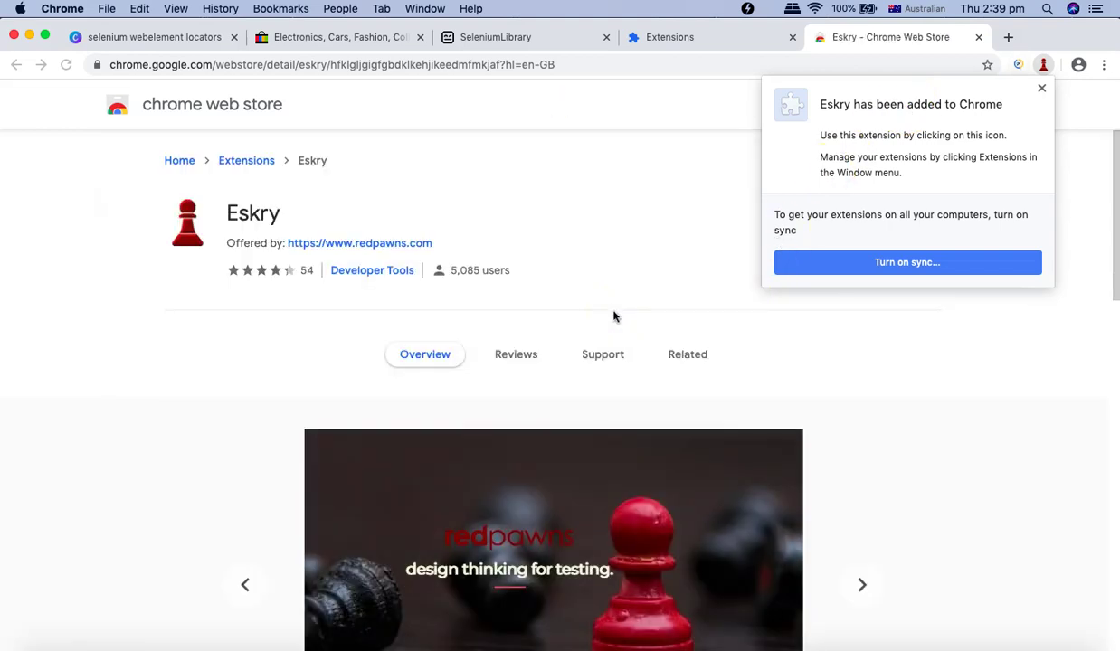
left_click(619, 208)
left_click(619, 209)
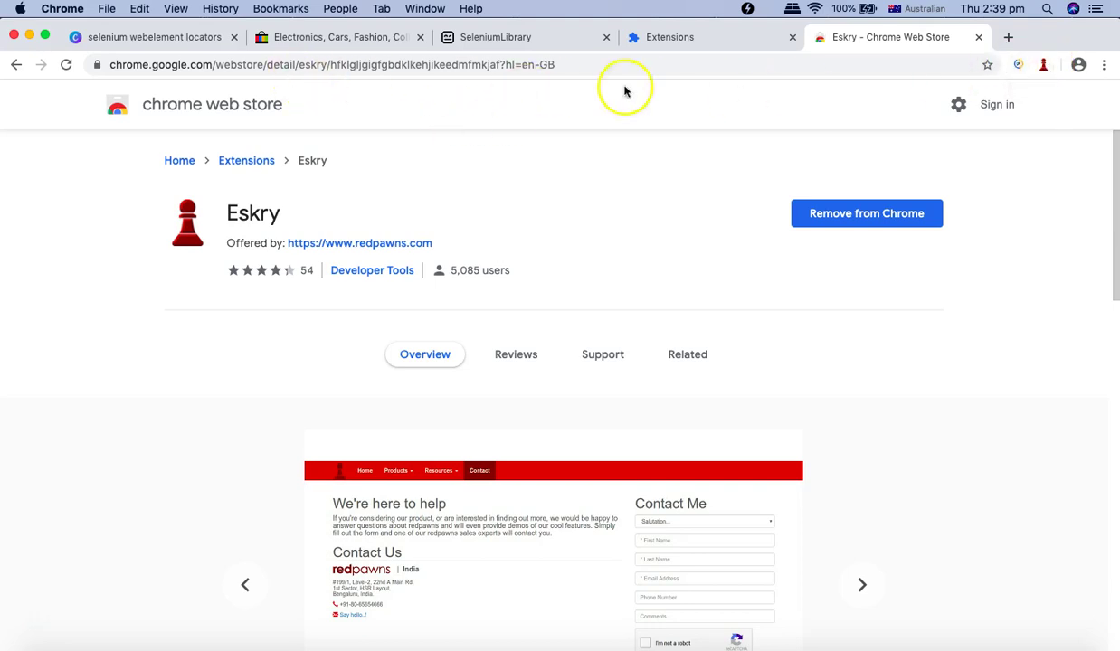
- Close the Eskry Web Store tab and quit Google Chrome
left_click(978, 38)
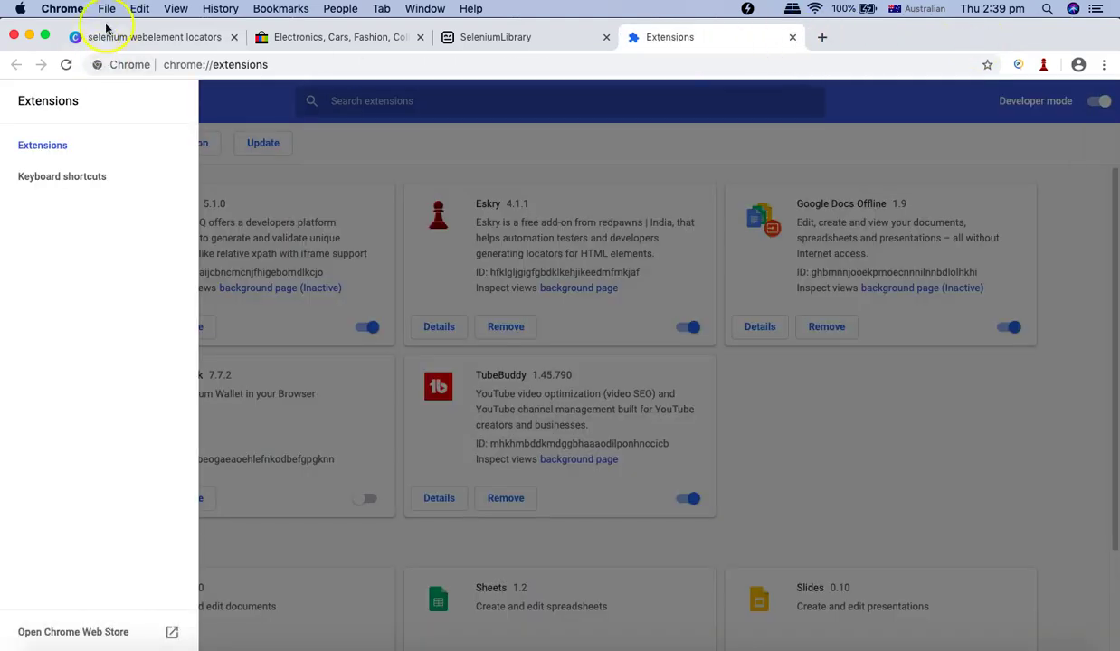
left_click(64, 11)
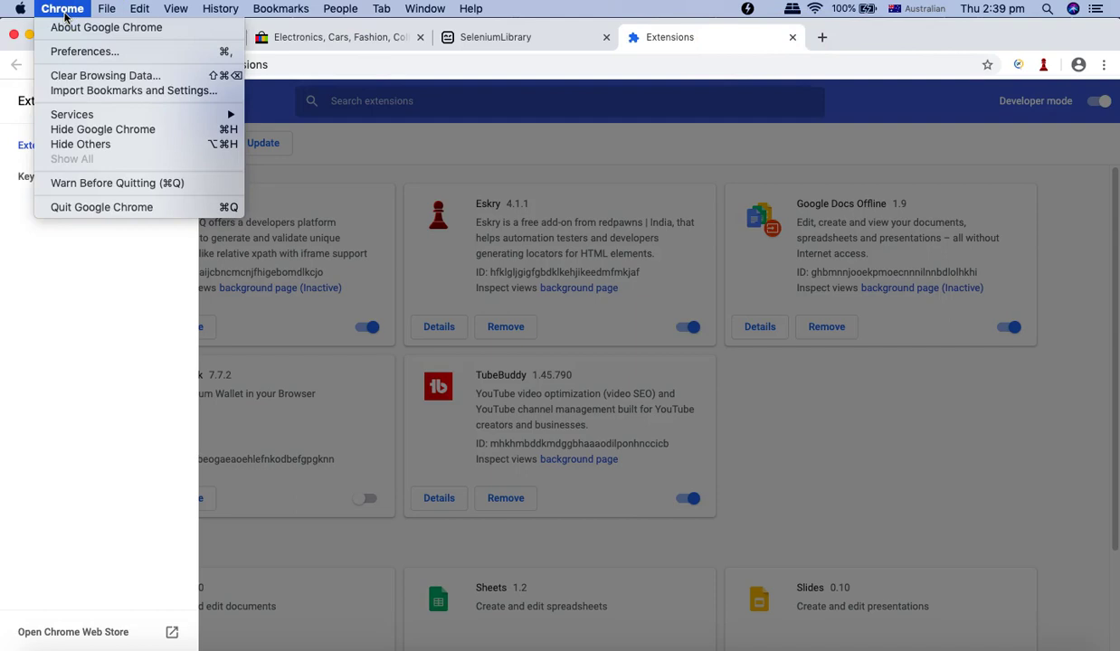
left_click(89, 208)
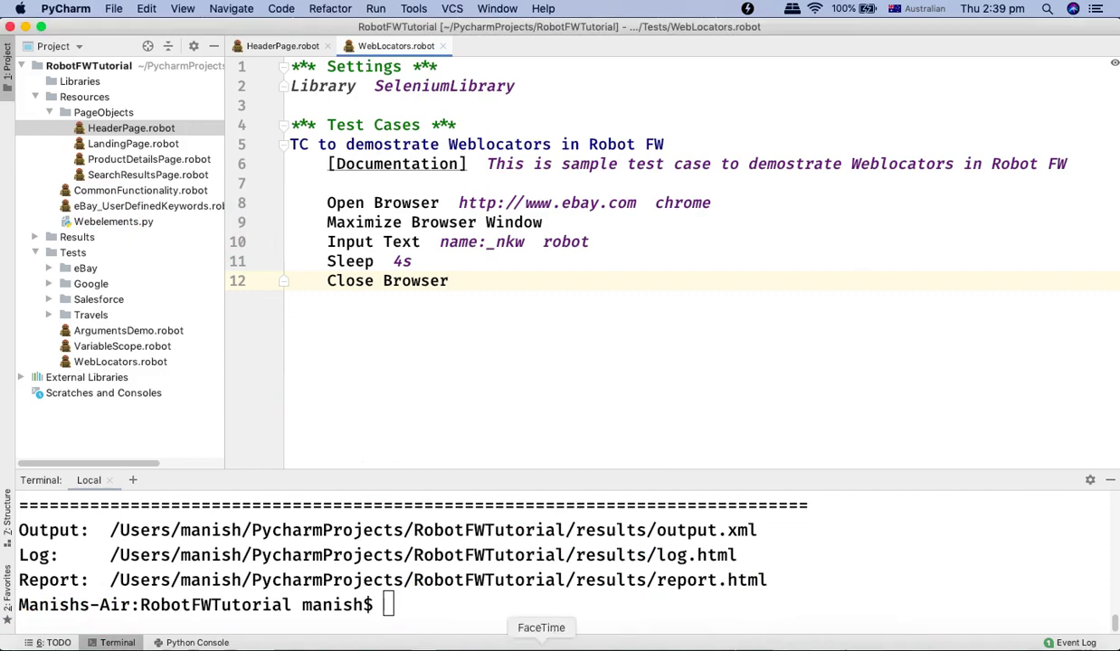
- Relaunch Chrome through Spotlight search for 'chrome'
key("super+space")
type("chrom")
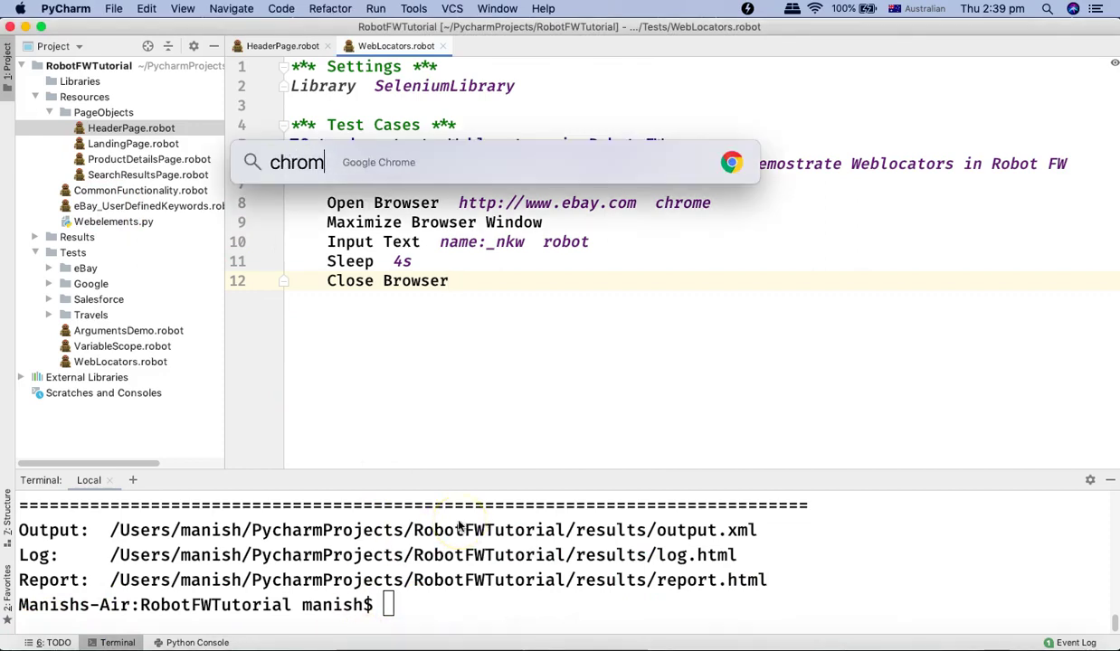
type("e")
key("Return")
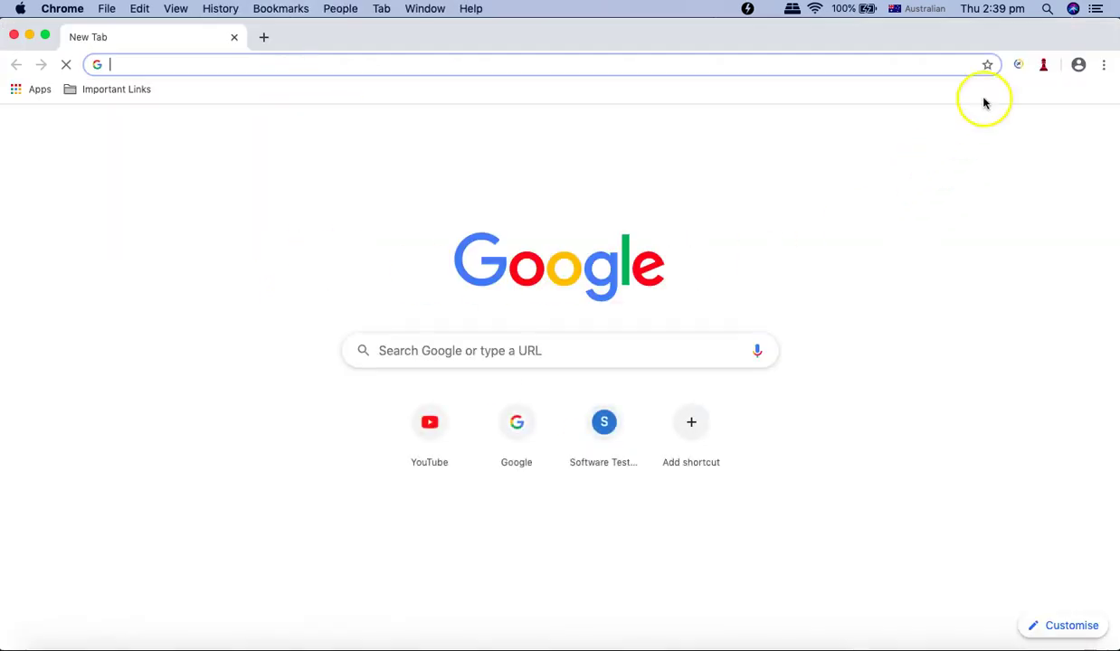
- Load eBay and inspect its search box in DevTools
left_click(299, 66)
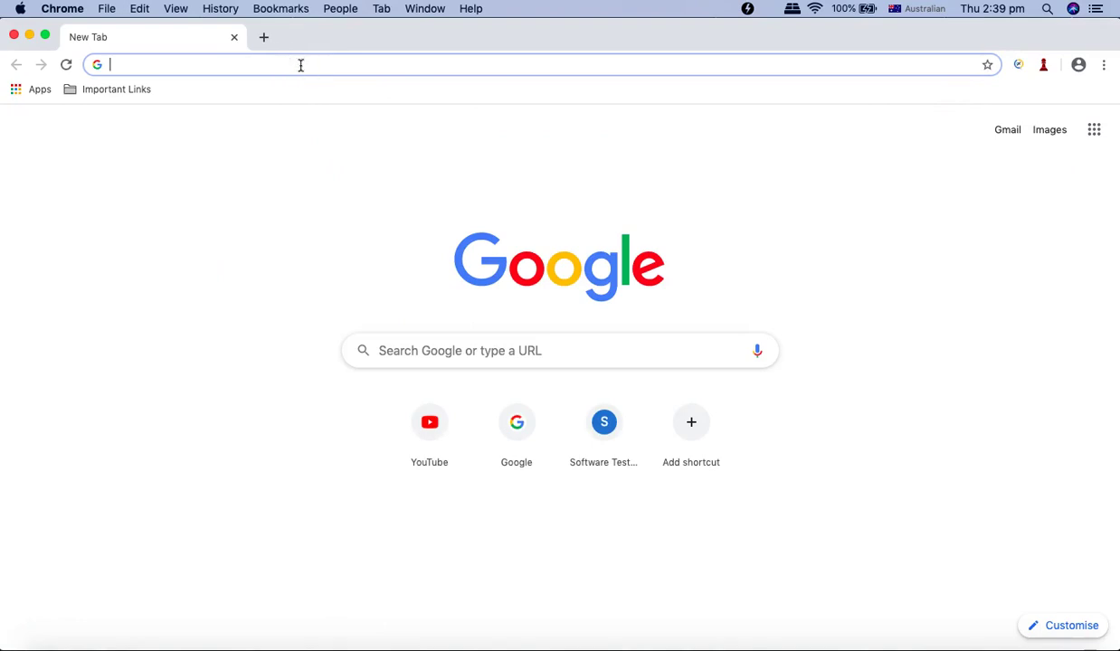
type("ebay")
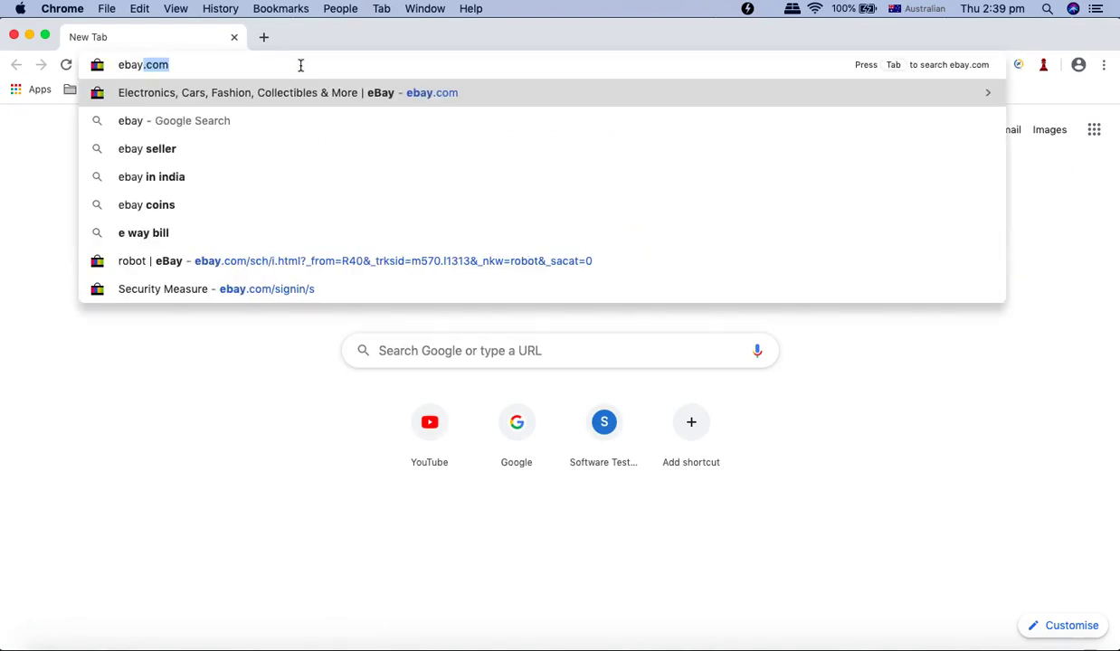
key("Return")
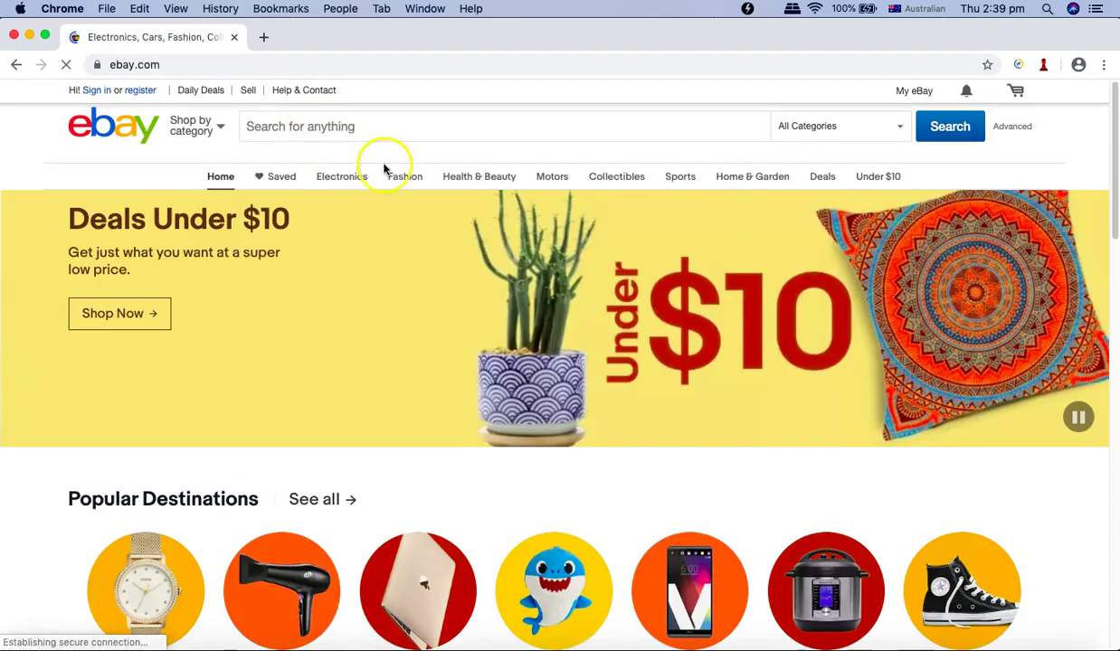
right_click(314, 128)
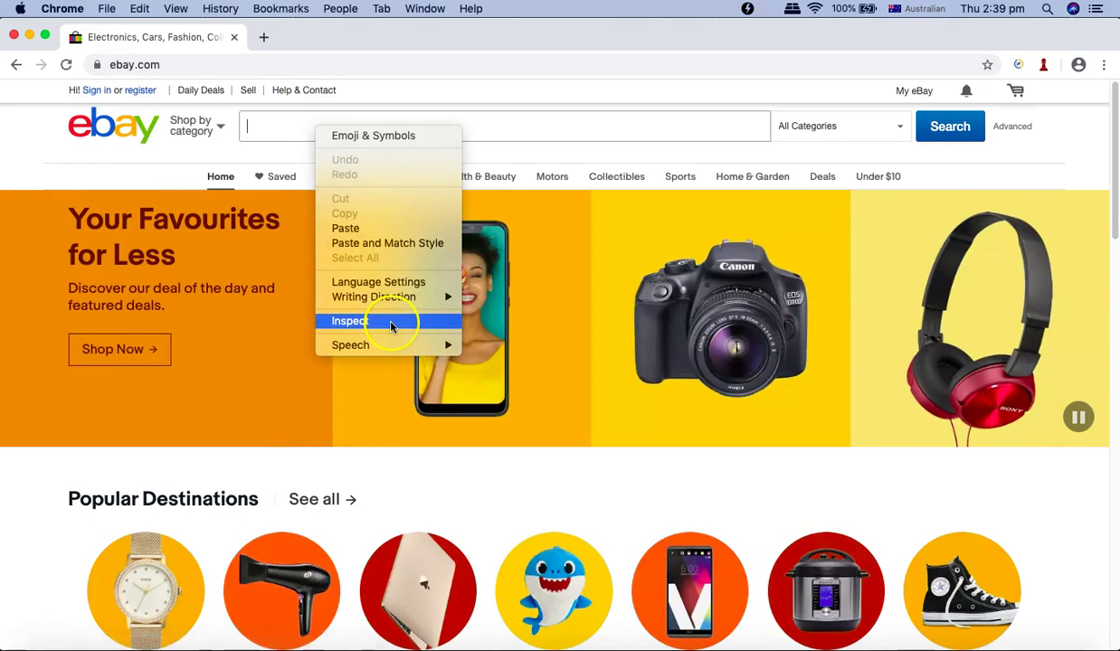
left_click(389, 323)
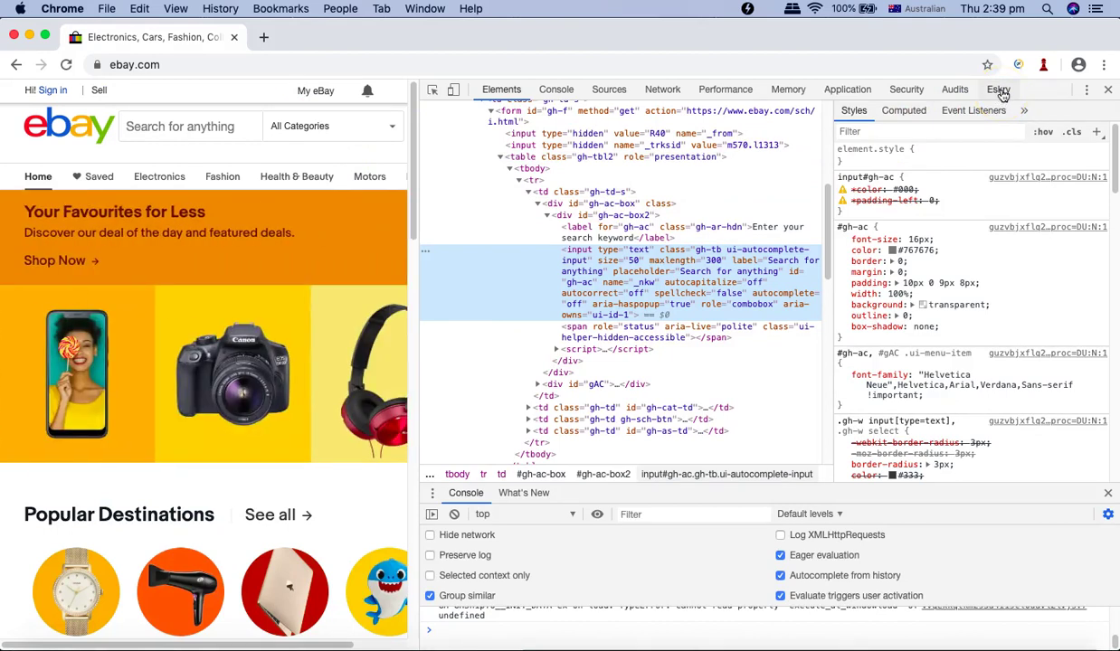
- Show the Eskry panel and the overflow list of hidden Elements side panes
left_click(1000, 94)
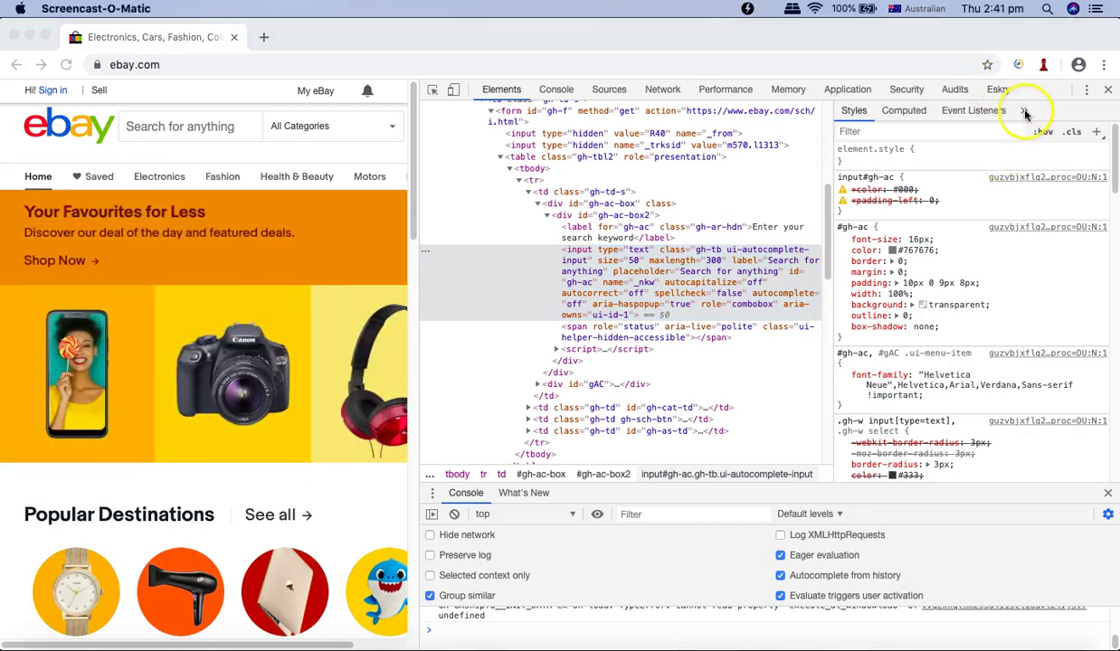
left_click(1023, 112)
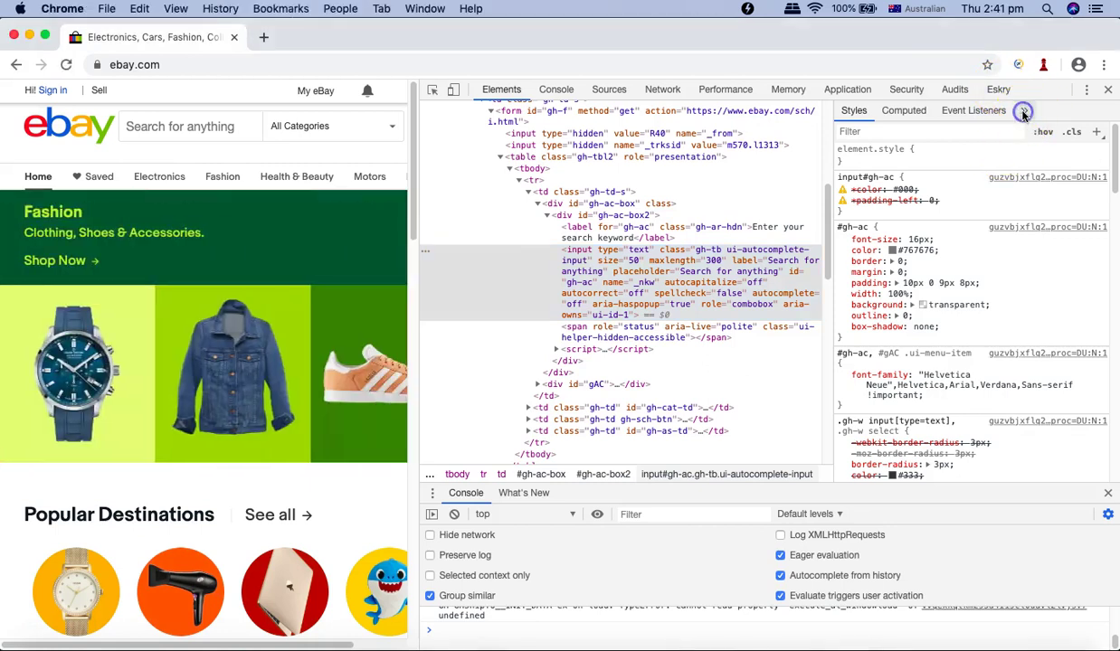
left_click(1024, 112)
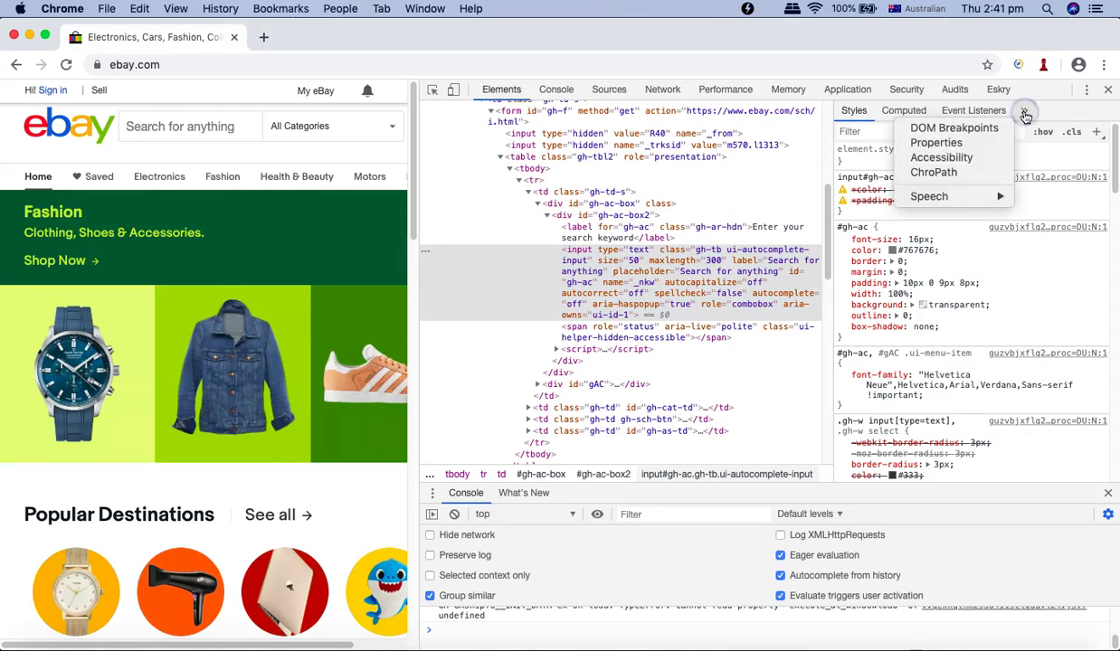
left_click(958, 179)
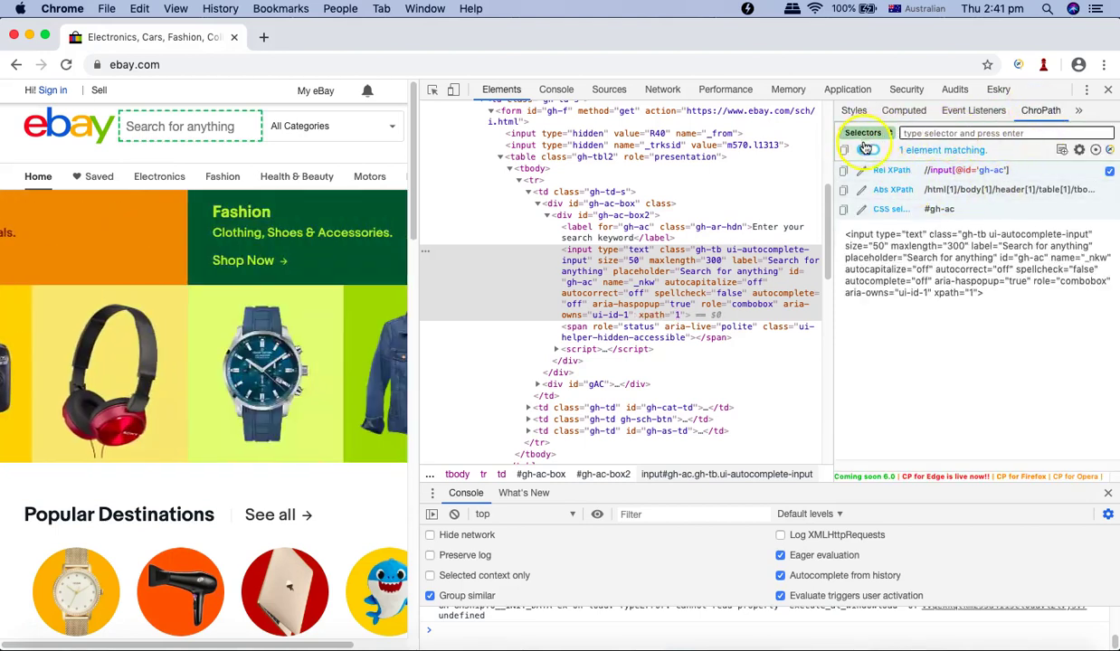
left_click(889, 135)
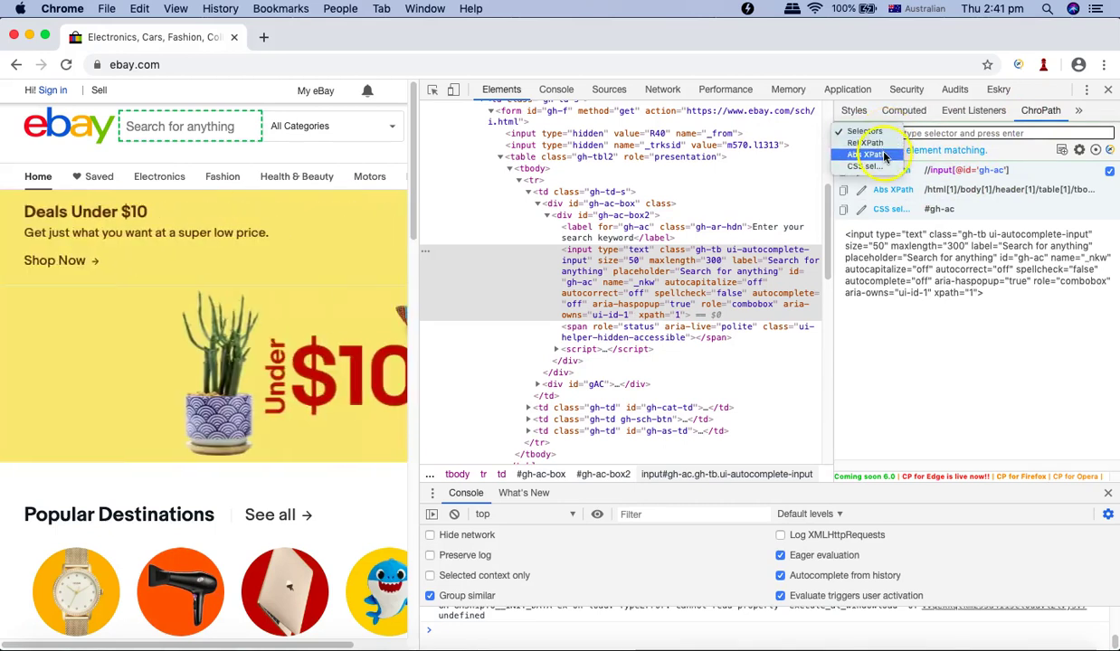
left_click(887, 169)
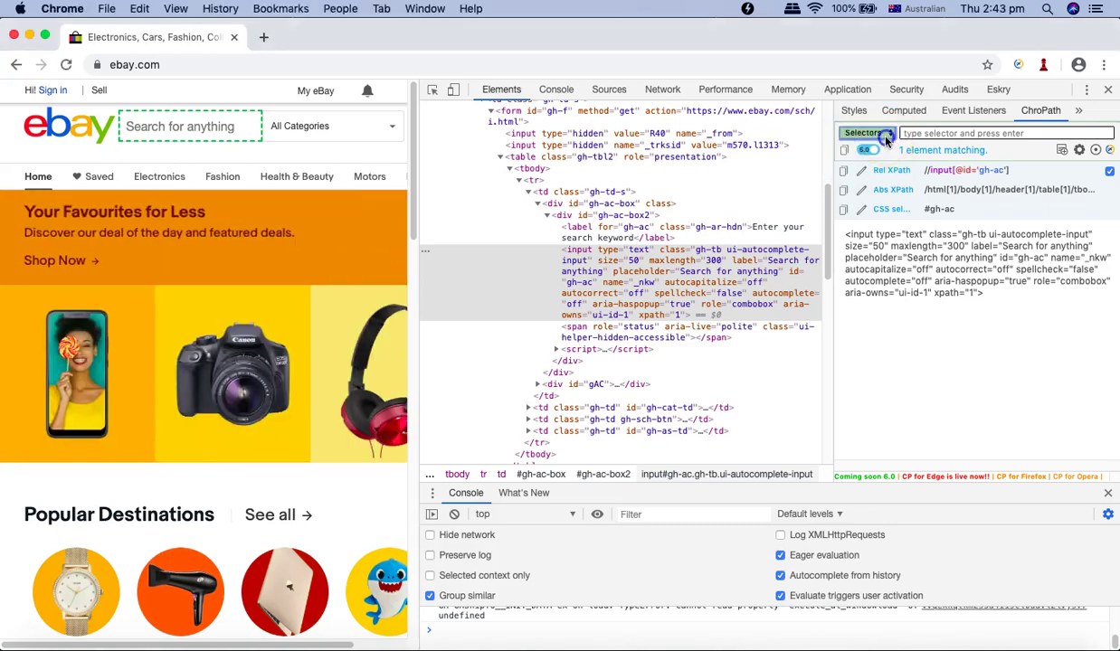
left_click(887, 140)
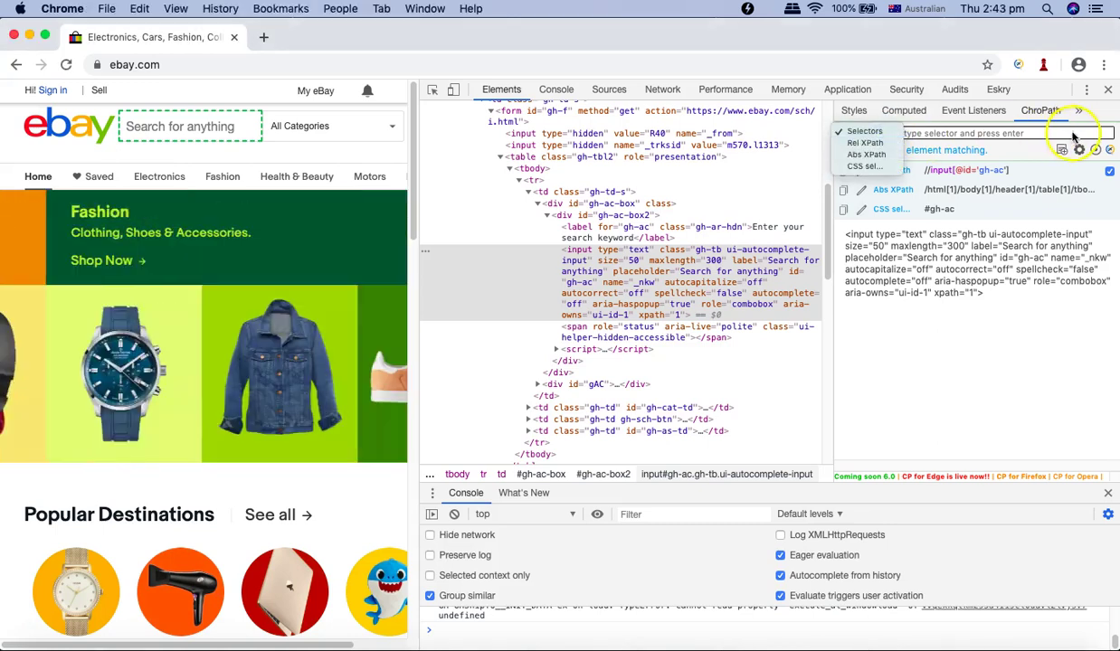
left_click(874, 157)
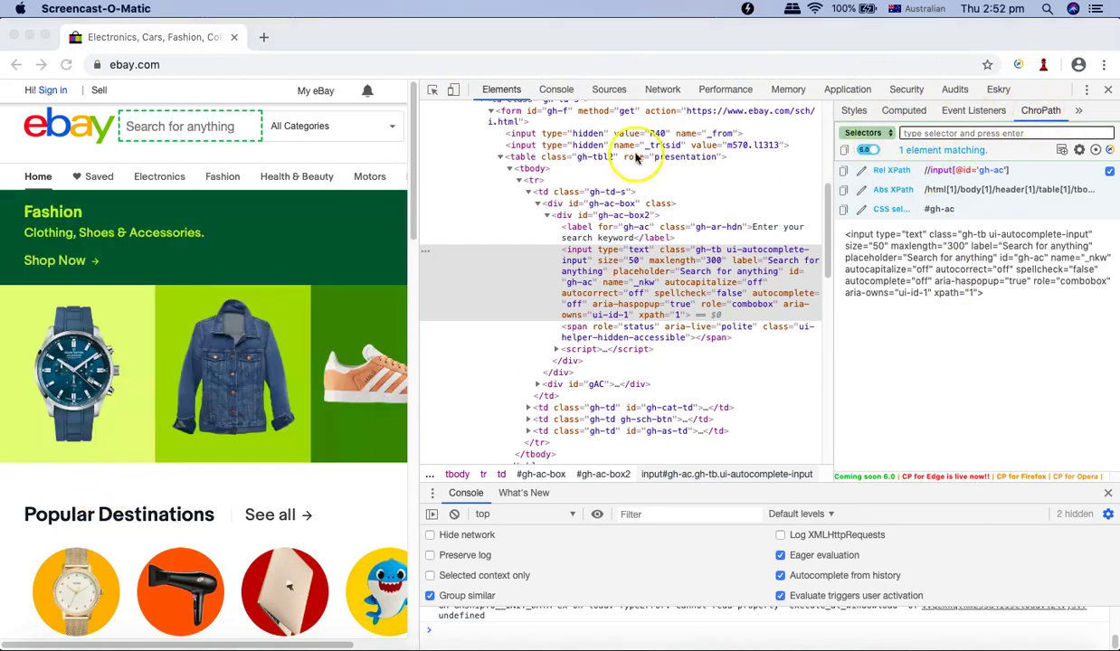
- Inspect eBay's All Categories box in DevTools
right_click(192, 130)
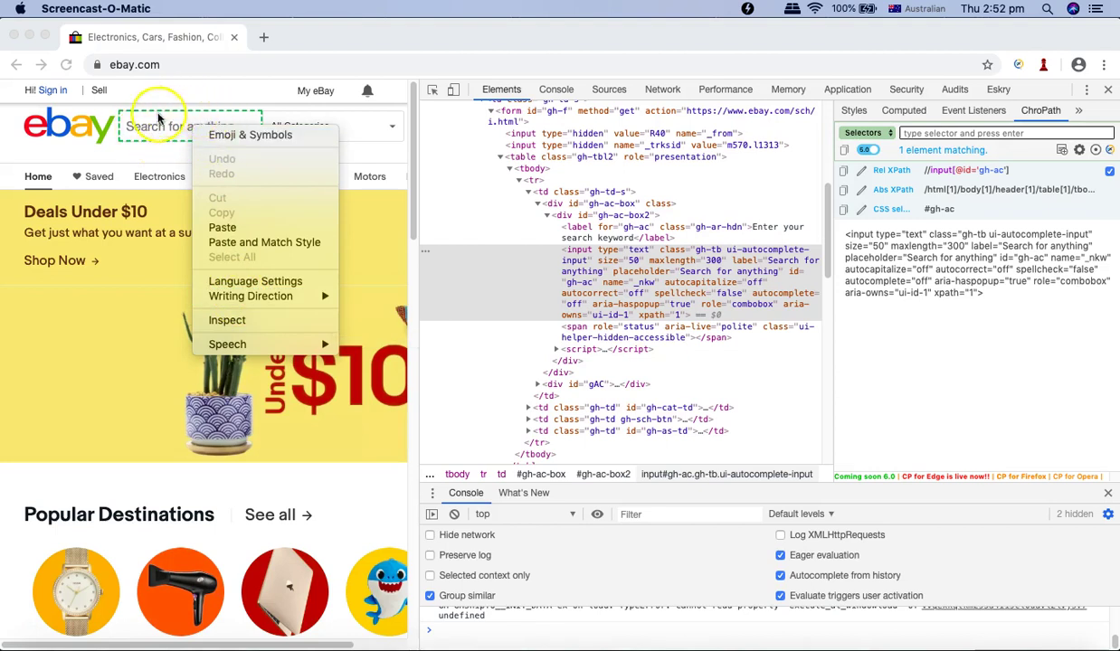
left_click(163, 125)
left_click(295, 131)
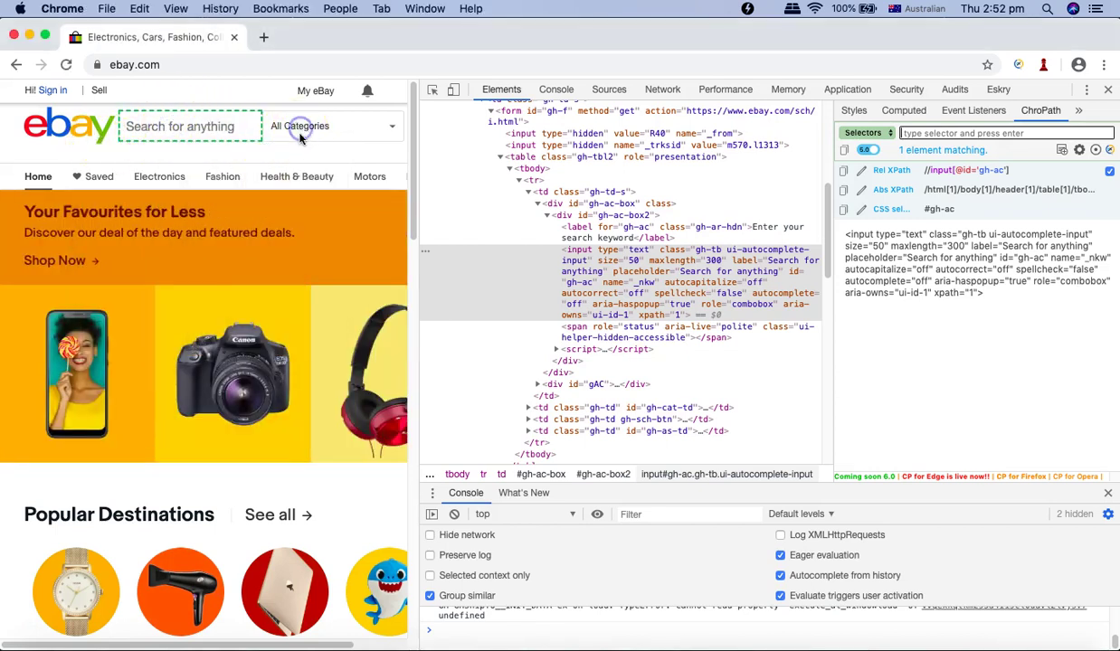
left_click(301, 133)
right_click(301, 135)
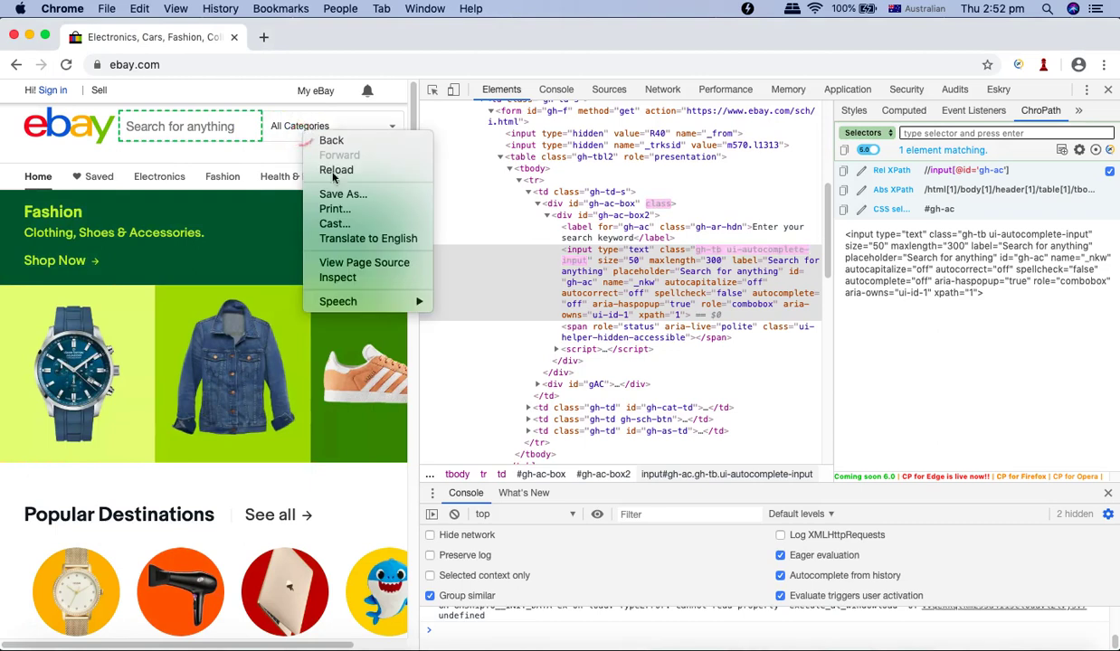
left_click(363, 280)
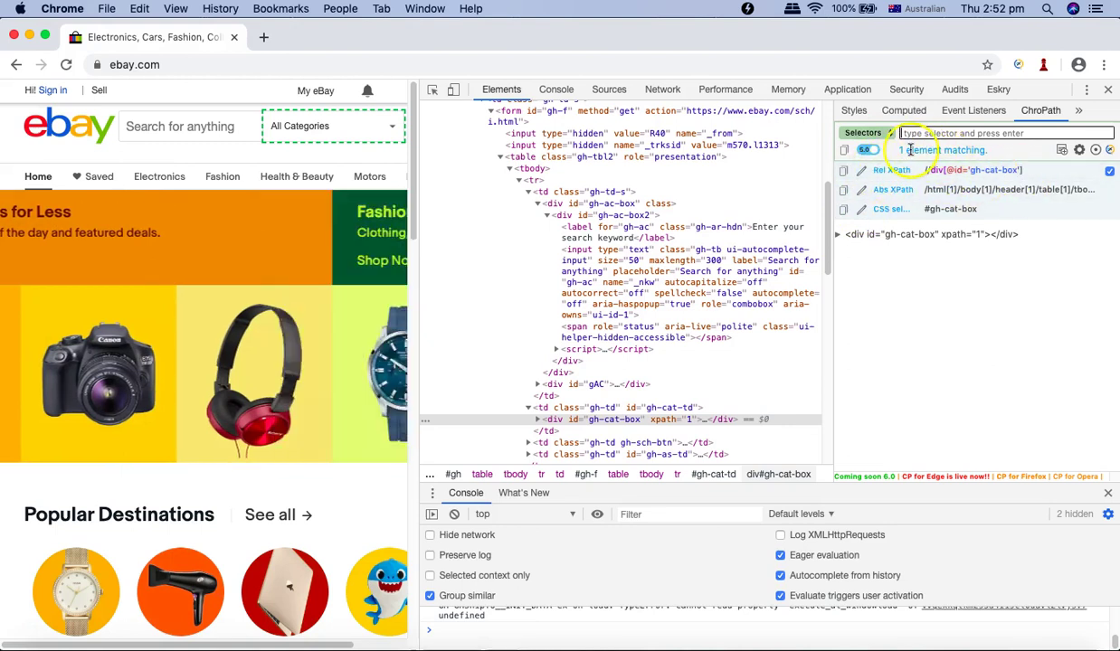
left_click_drag(870, 150, 987, 149)
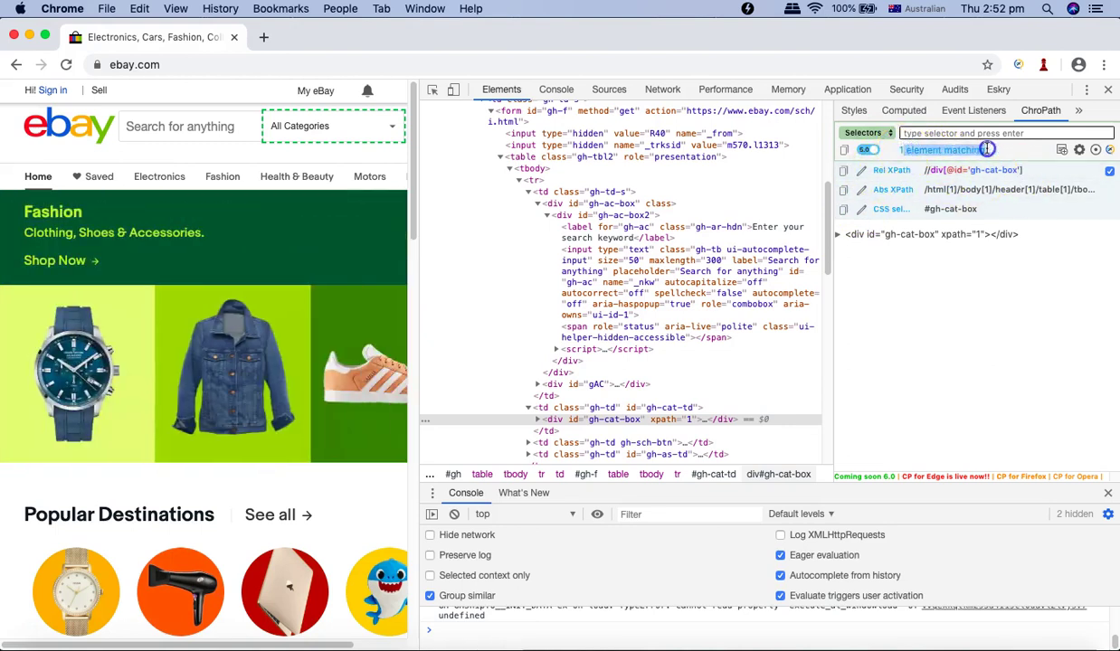
left_click(874, 136)
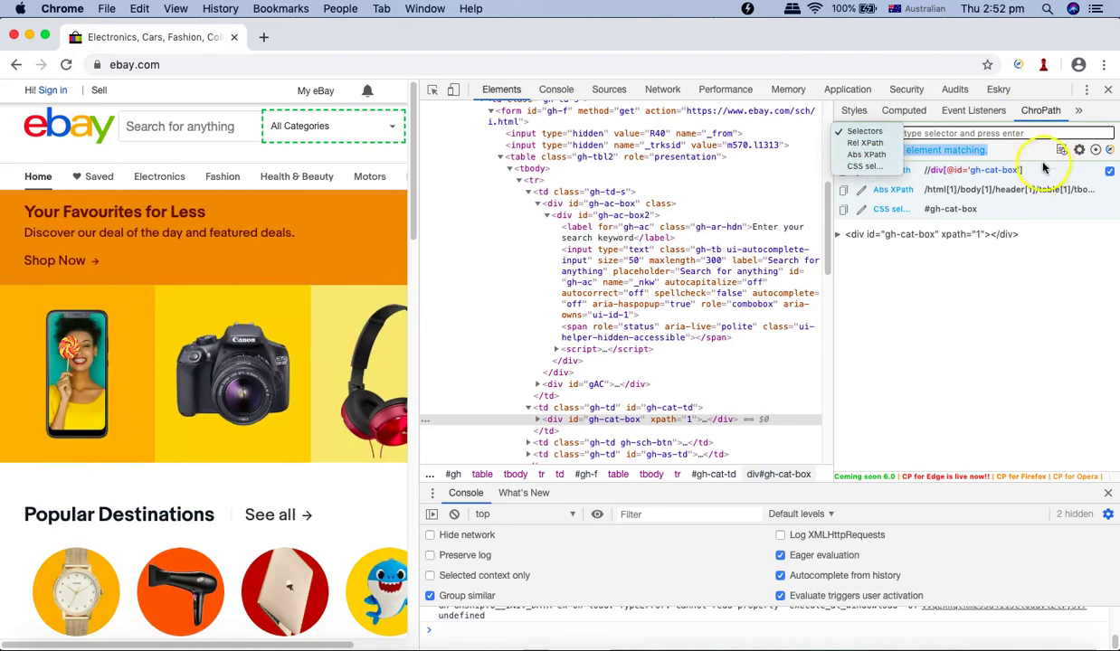
left_click(996, 151)
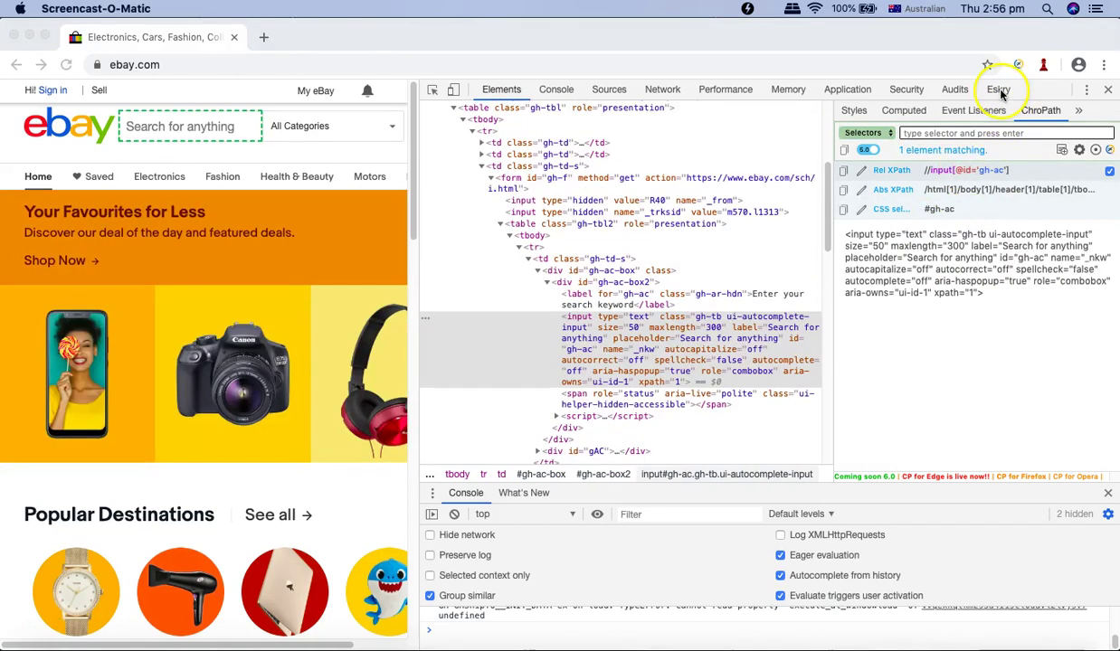
- In the Eskry panel, set the locator type to XPath
left_click(1000, 91)
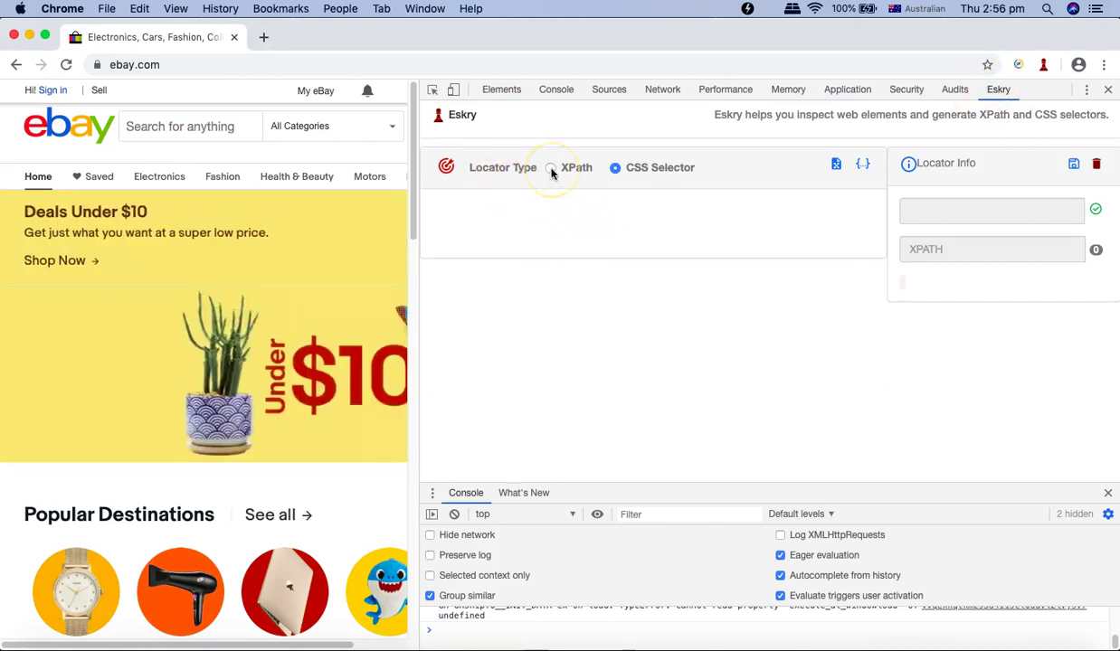
left_click(551, 169)
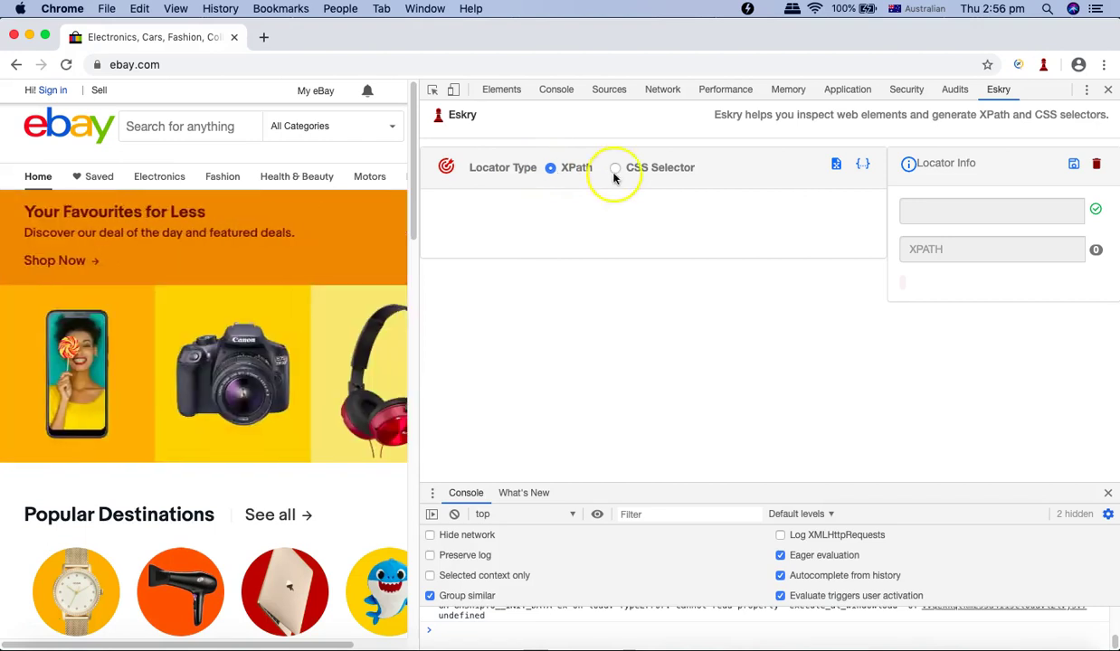
left_click(616, 167)
left_click(551, 168)
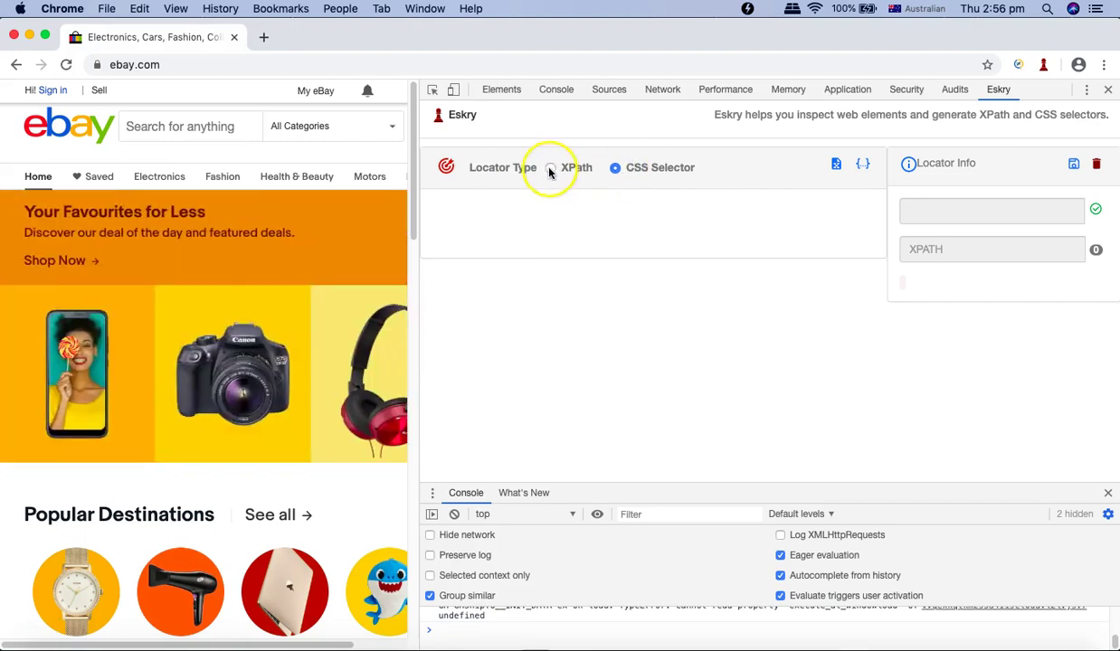
- Pick the All Categories box, test its absolute XPath ending /td[2]/div[1], and highlight the 1 match
left_click(447, 172)
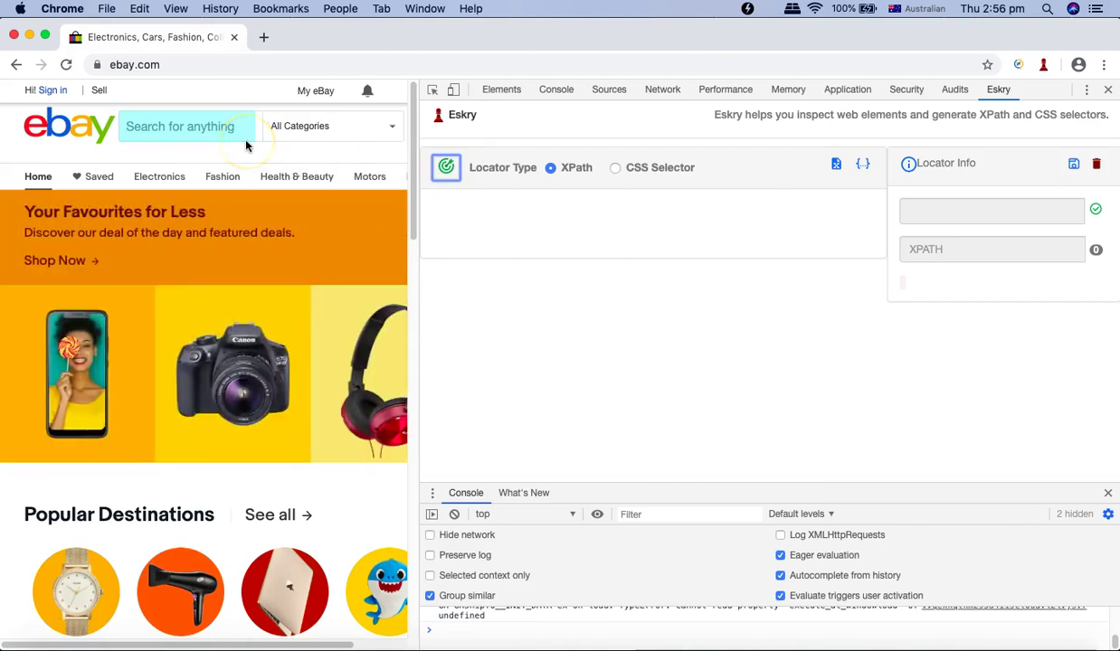
left_click(274, 146)
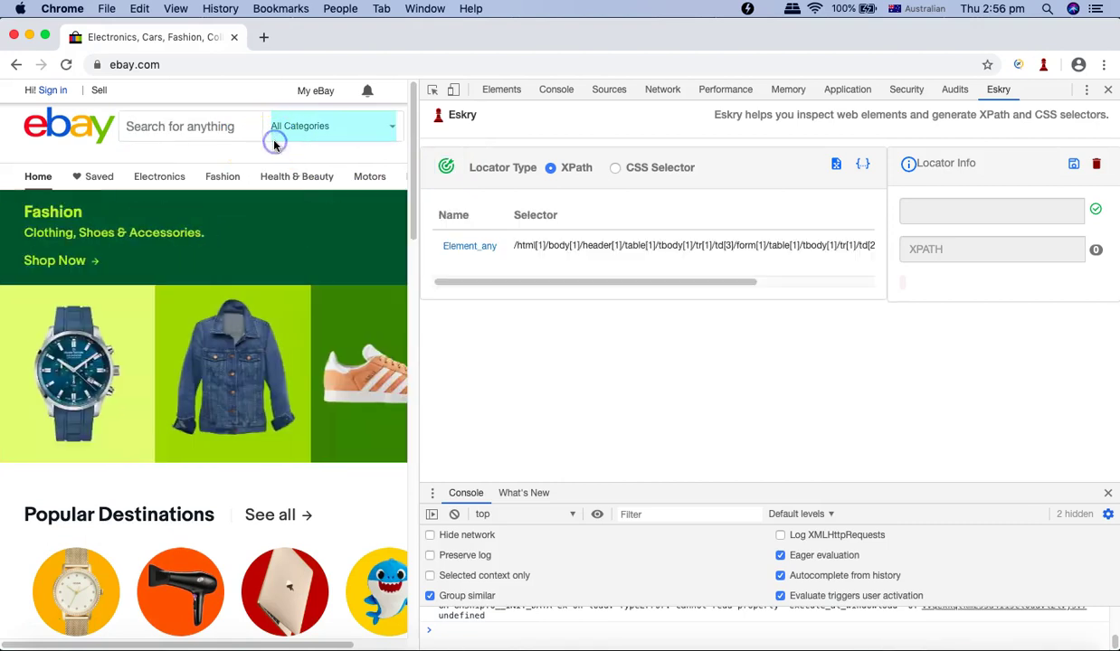
left_click_drag(468, 281, 673, 295)
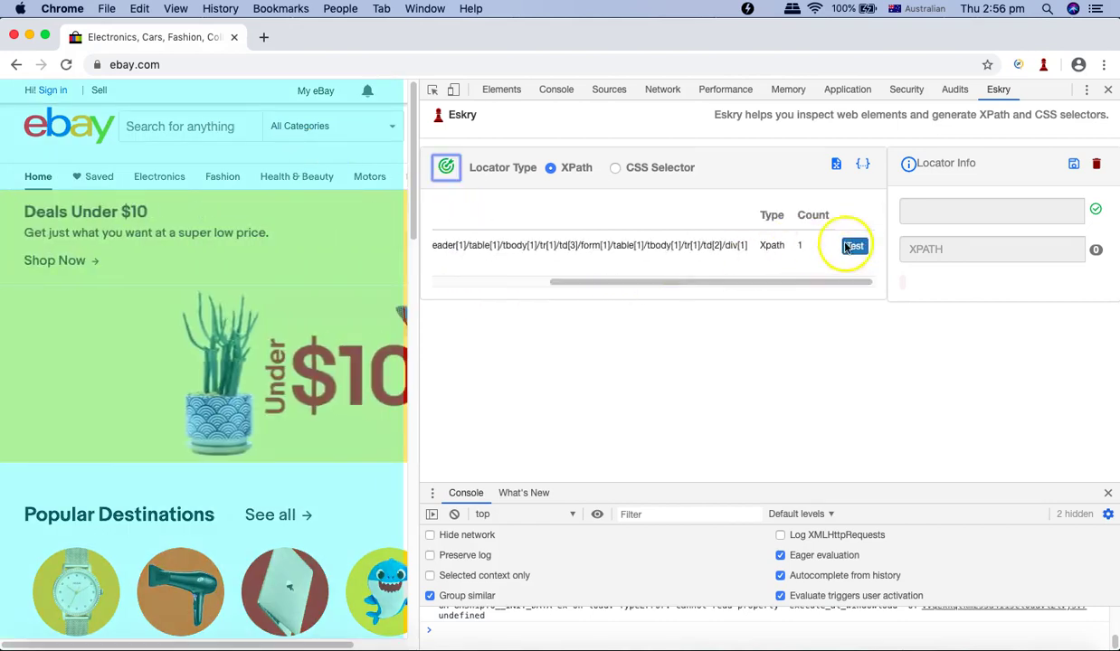
left_click(856, 248)
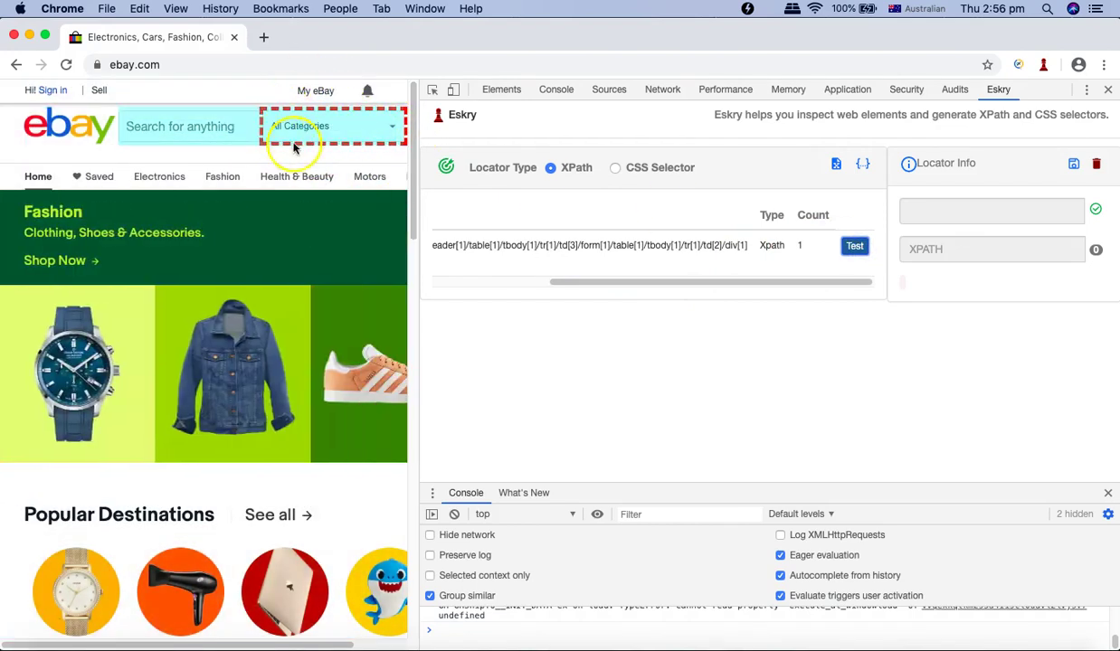
left_click(798, 246)
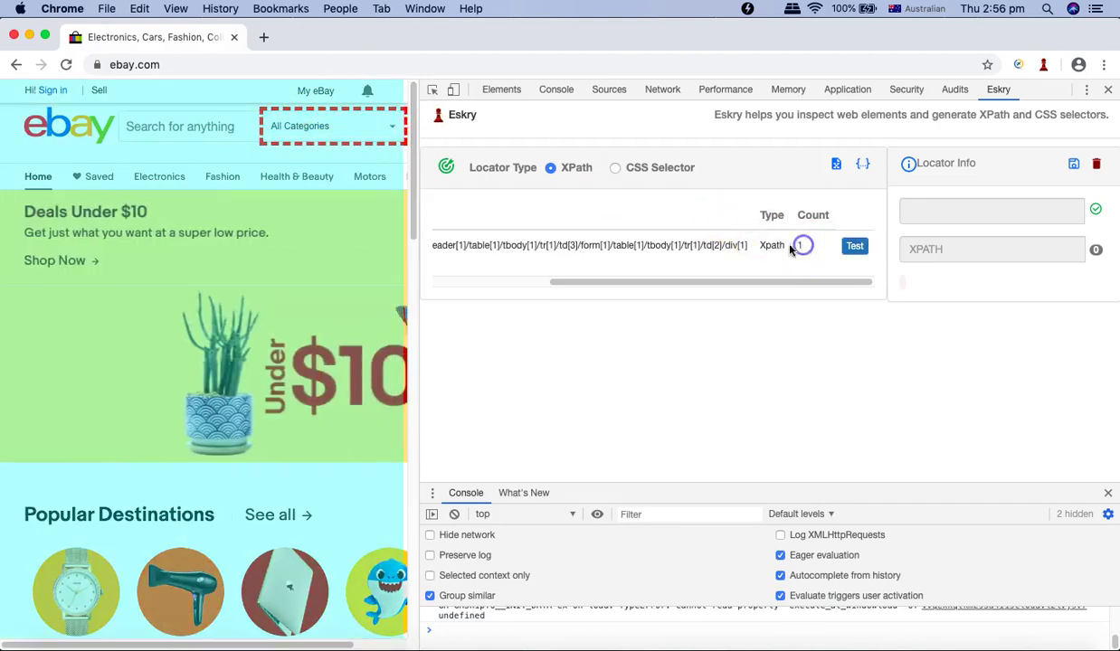